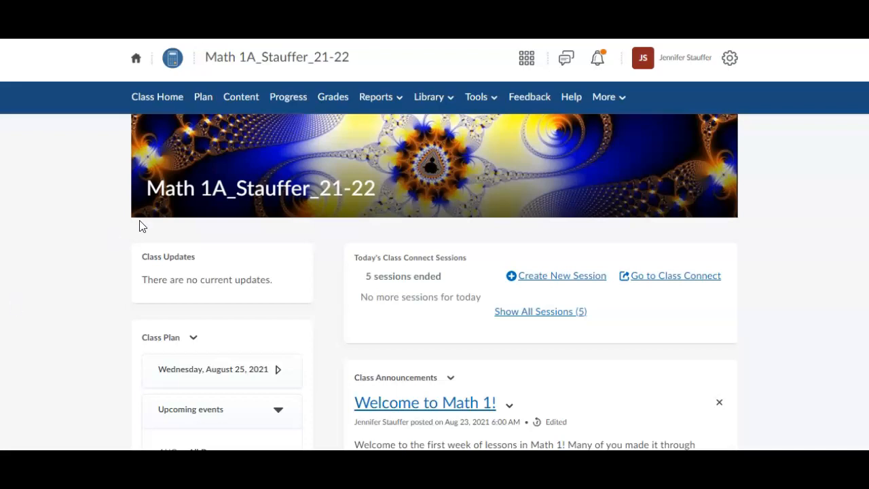
Step: Download the sample grade import CSV from the class gradebook's import page and open it in the spreadsheet program
{"action": "left_click", "coordinate": [332, 100]}
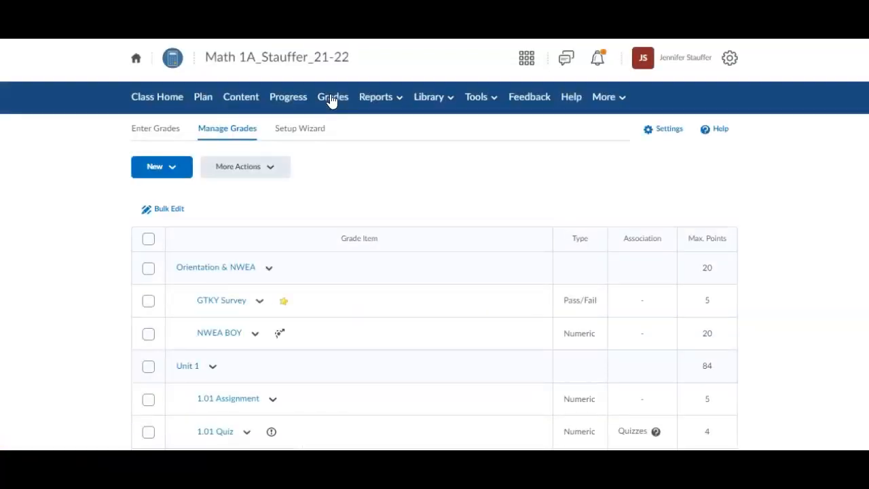
{"action": "left_click", "coordinate": [153, 139]}
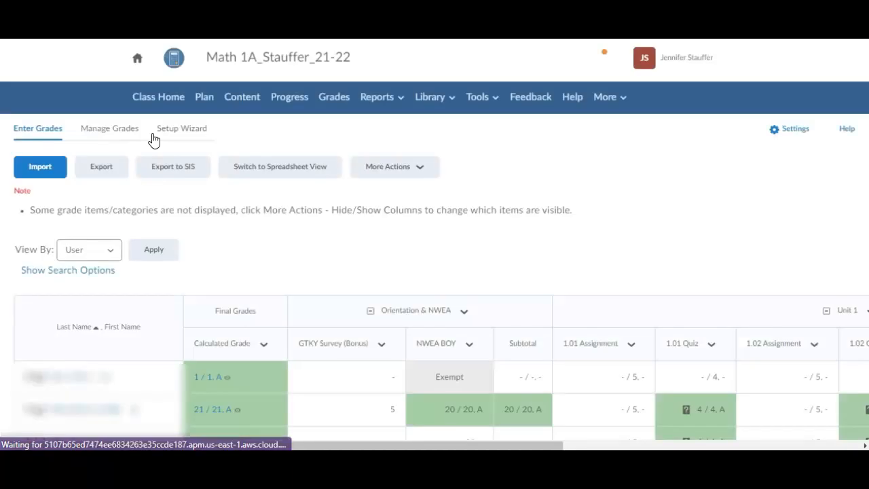
{"action": "left_click", "coordinate": [40, 168]}
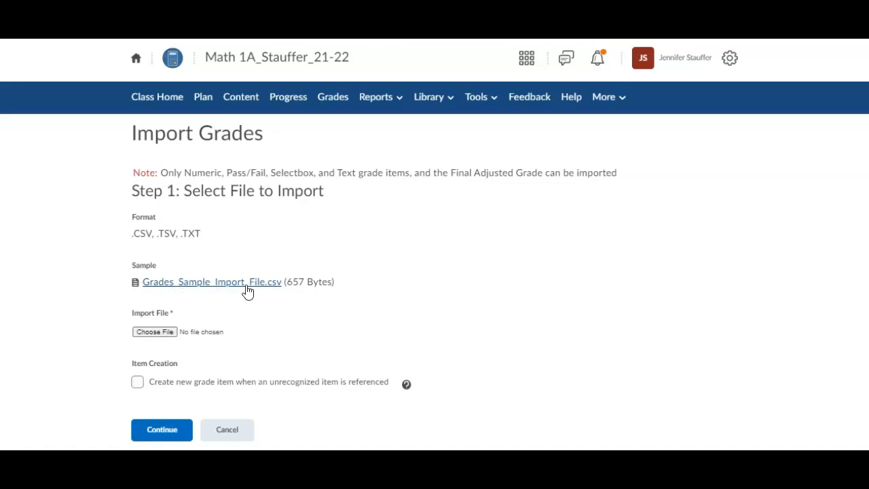
{"action": "left_click", "coordinate": [155, 285]}
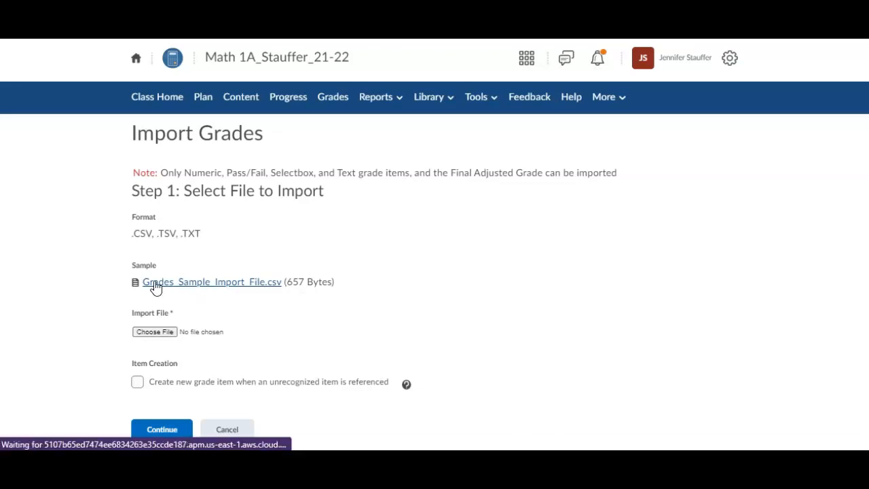
{"action": "left_click", "coordinate": [81, 436]}
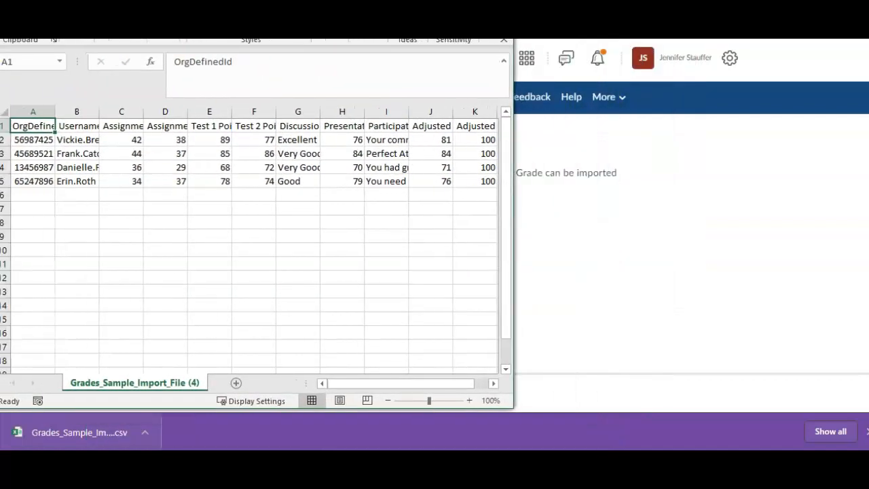
Step: Enlarge the sample spreadsheet's window and fit all column widths to their contents
{"action": "left_click_drag", "start_coordinate": [514, 210], "coordinate": [806, 224]}
{"action": "left_click_drag", "start_coordinate": [31, 111], "coordinate": [501, 129]}
{"action": "double_click", "coordinate": [531, 111]}
{"action": "left_click", "coordinate": [360, 218]}
Step: Examine the sample's OrgDefinedId, Username, assignment and test columns, including each Assignment 1 score
{"action": "left_click_drag", "start_coordinate": [45, 129], "coordinate": [43, 182]}
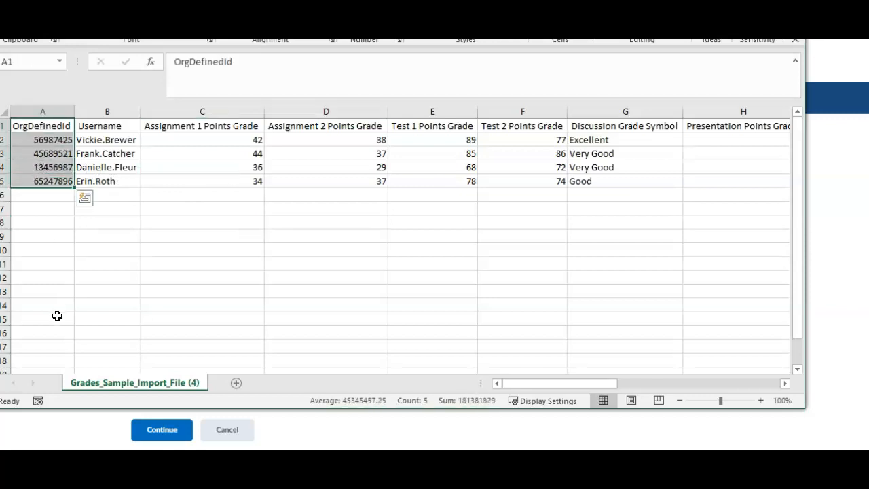
{"action": "left_click", "coordinate": [50, 128]}
{"action": "left_click", "coordinate": [105, 124]}
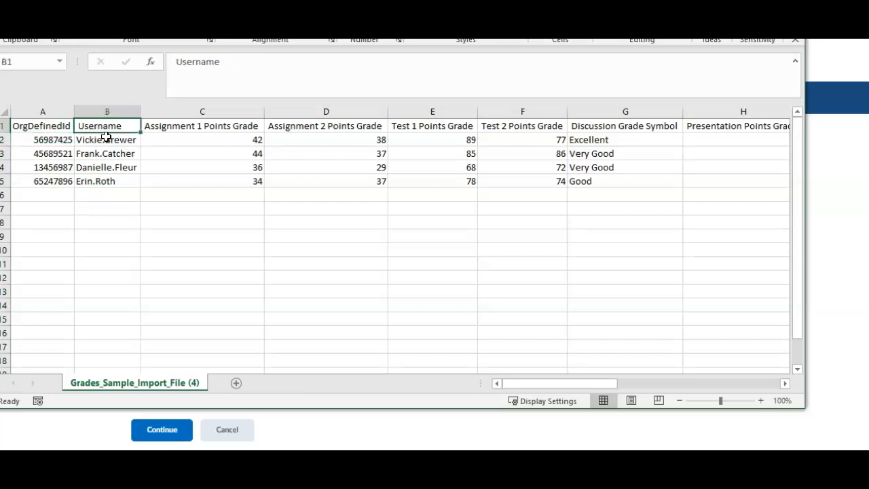
{"action": "left_click", "coordinate": [179, 127]}
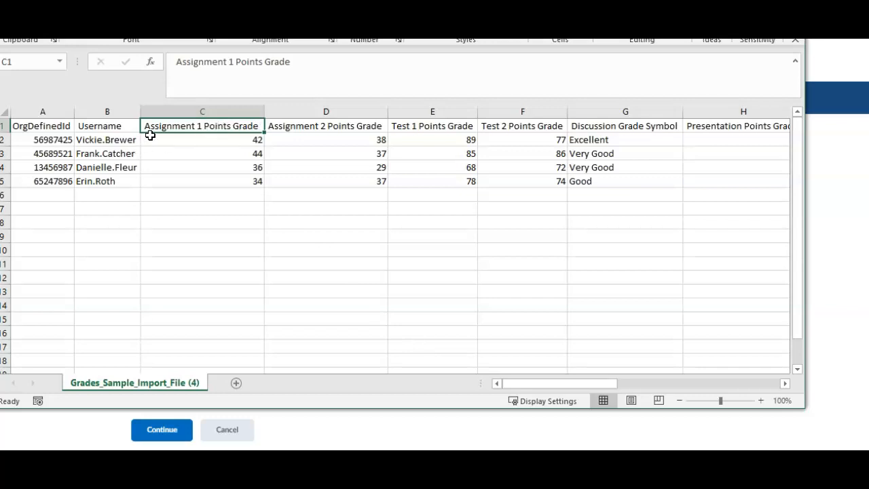
{"action": "left_click", "coordinate": [241, 139]}
{"action": "left_click", "coordinate": [239, 153]}
{"action": "left_click", "coordinate": [236, 169]}
{"action": "left_click", "coordinate": [235, 182]}
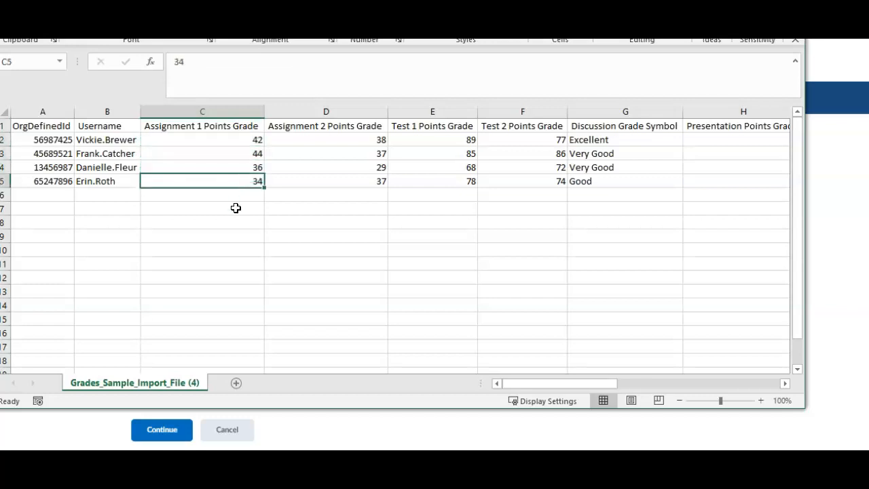
{"action": "left_click", "coordinate": [280, 128]}
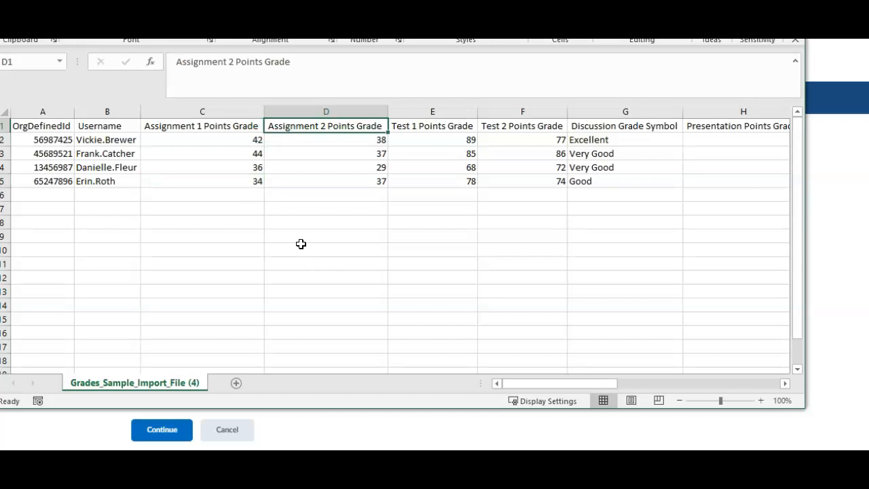
{"action": "left_click", "coordinate": [415, 128]}
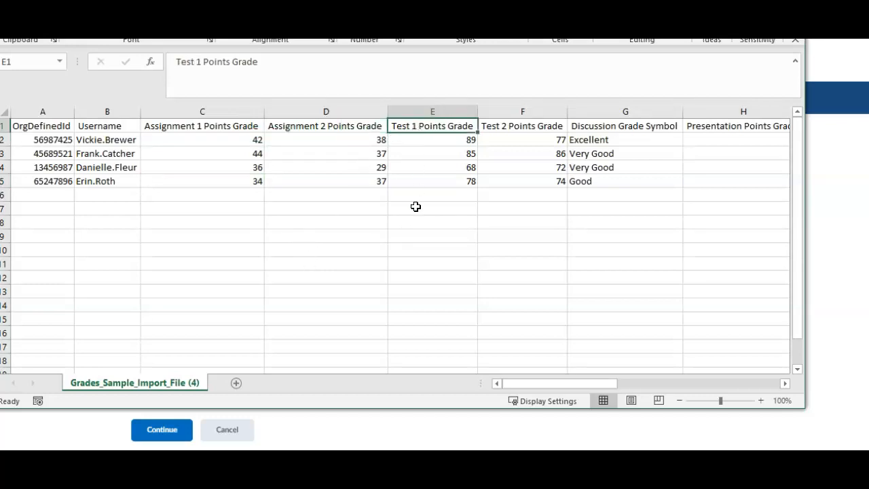
Step: Examine the discussion symbol, participation text, adjusted final grade and End-of-Line Indicator columns of the sample
{"action": "left_click_drag", "start_coordinate": [527, 384], "coordinate": [630, 380]}
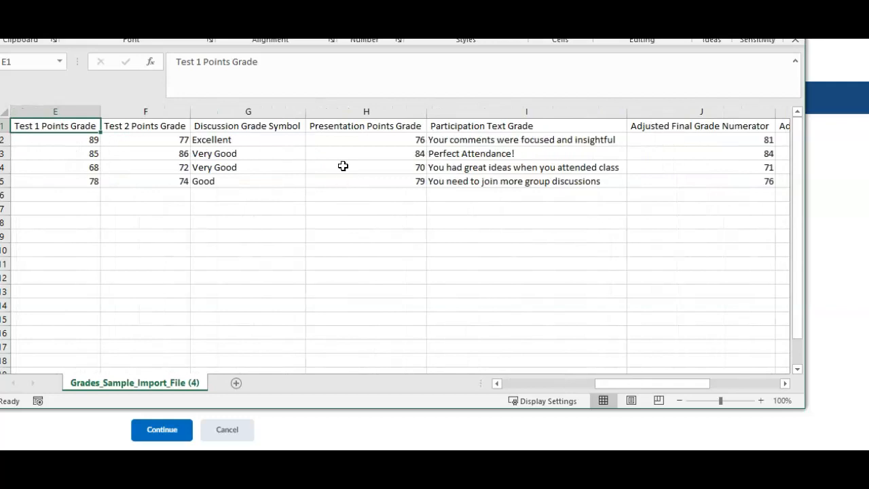
{"action": "left_click_drag", "start_coordinate": [244, 125], "coordinate": [244, 184]}
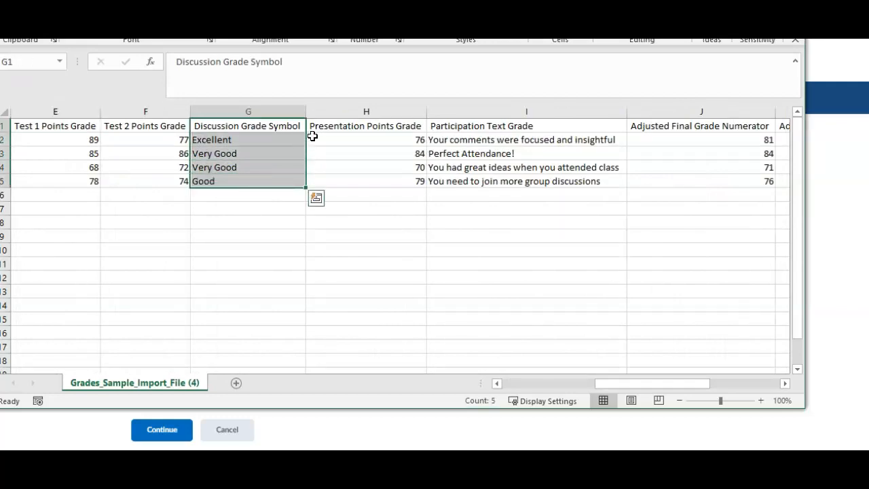
{"action": "left_click_drag", "start_coordinate": [466, 129], "coordinate": [474, 179]}
{"action": "left_click_drag", "start_coordinate": [617, 384], "coordinate": [690, 381]}
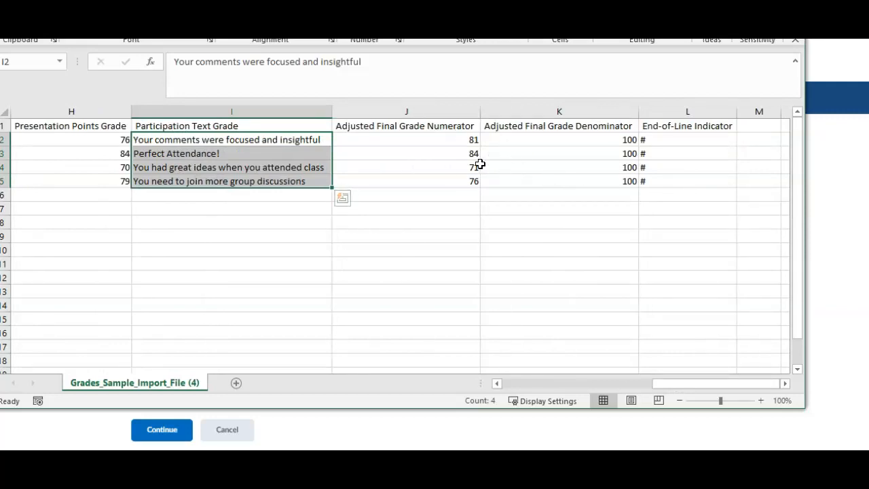
{"action": "left_click", "coordinate": [657, 126]}
{"action": "left_click", "coordinate": [657, 140]}
{"action": "left_click", "coordinate": [657, 154]}
{"action": "left_click", "coordinate": [658, 167]}
{"action": "left_click", "coordinate": [658, 182]}
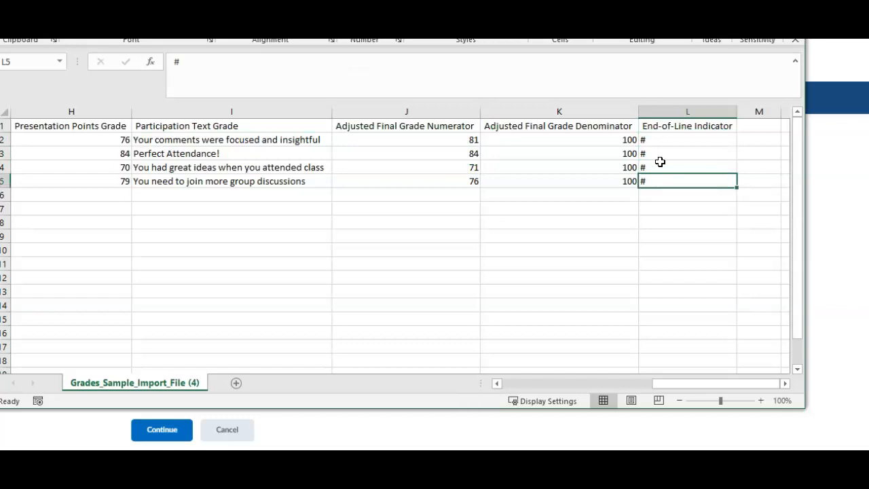
{"action": "left_click", "coordinate": [664, 142]}
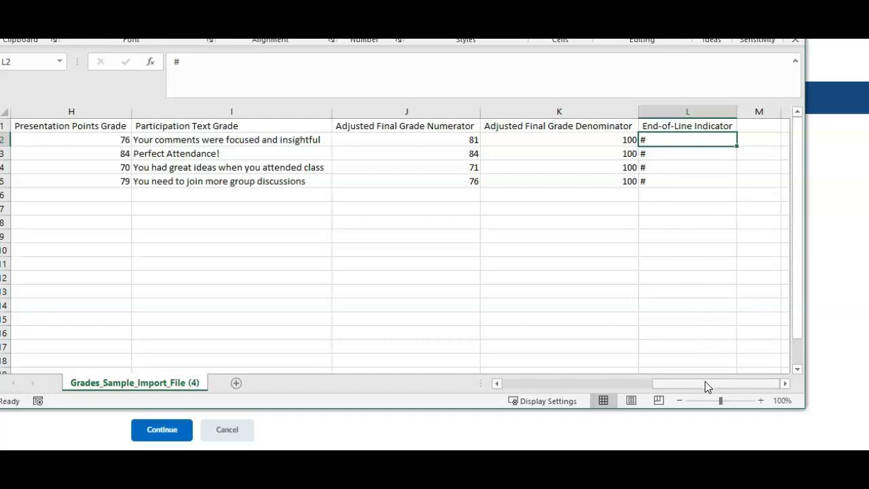
Step: Inspect the OrgDefinedId, Assignment 1 Points Grade and End-of-Line Indicator columns as the essential import fields
{"action": "left_click_drag", "start_coordinate": [703, 387], "coordinate": [511, 384]}
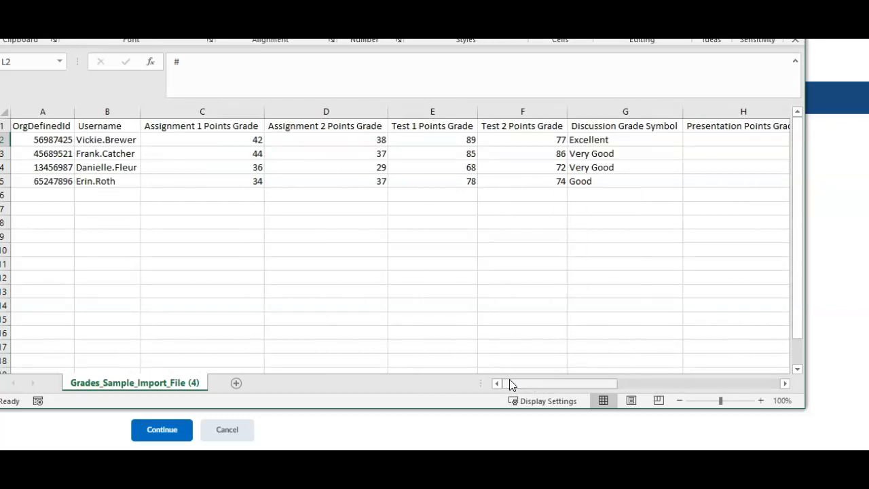
{"action": "left_click", "coordinate": [43, 109]}
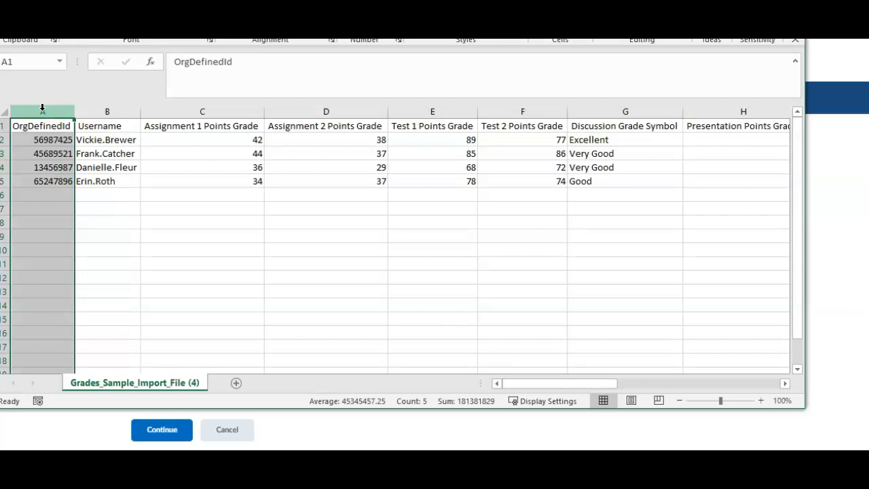
{"action": "left_click", "coordinate": [152, 105]}
{"action": "left_click_drag", "start_coordinate": [519, 383], "coordinate": [669, 383]}
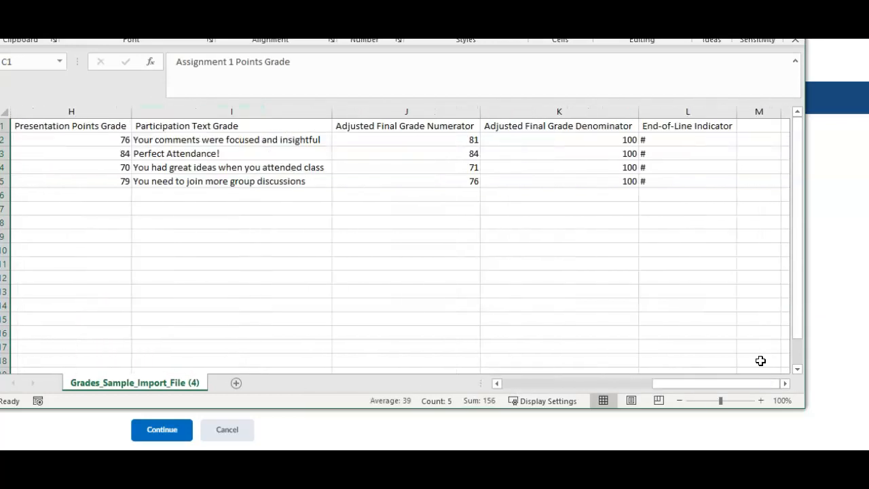
{"action": "left_click", "coordinate": [686, 111]}
Step: Delete the columns from Assignment 2 Points Grade through Adjusted Final Grade Denominator in the sample sheet
{"action": "left_click_drag", "start_coordinate": [687, 386], "coordinate": [523, 392]}
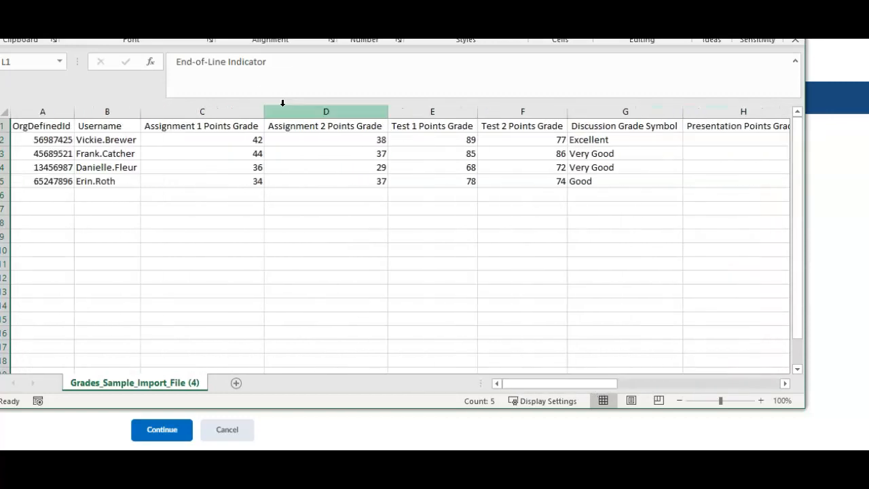
{"action": "left_click_drag", "start_coordinate": [285, 109], "coordinate": [569, 109]}
{"action": "right_click", "coordinate": [570, 109]}
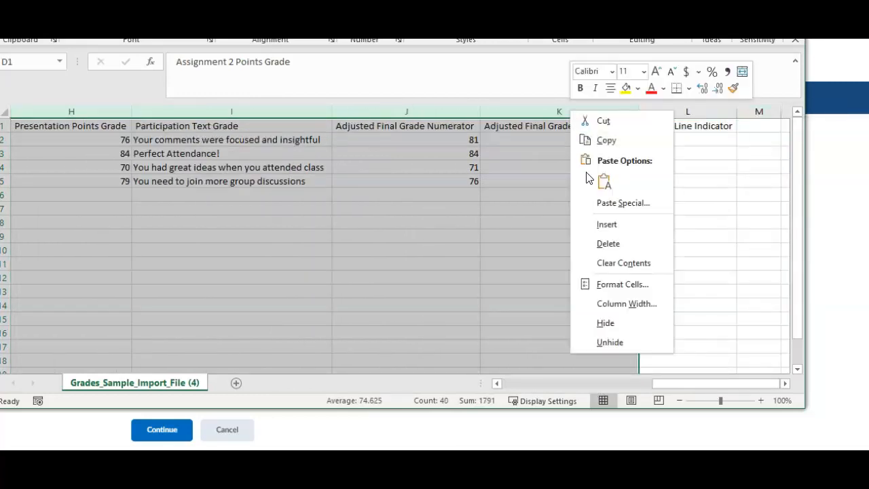
{"action": "left_click", "coordinate": [609, 246]}
{"action": "left_click", "coordinate": [384, 223]}
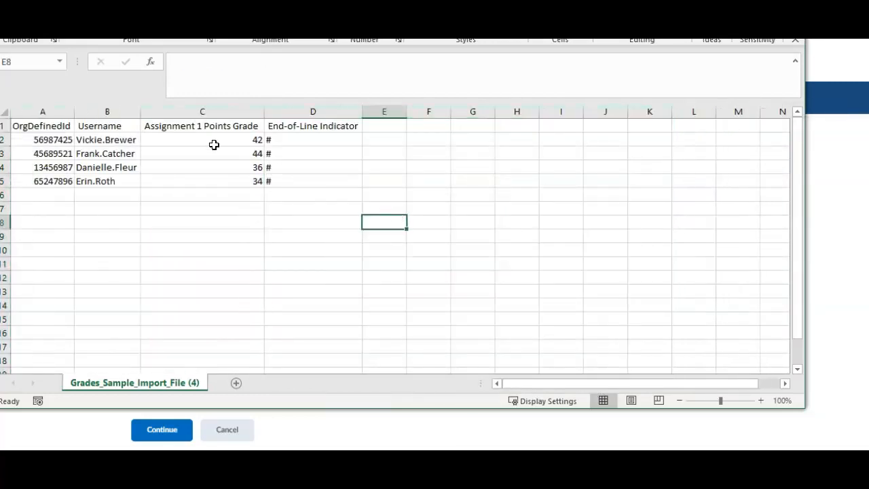
Step: Delete the Username column from the sample sheet
{"action": "right_click", "coordinate": [93, 116]}
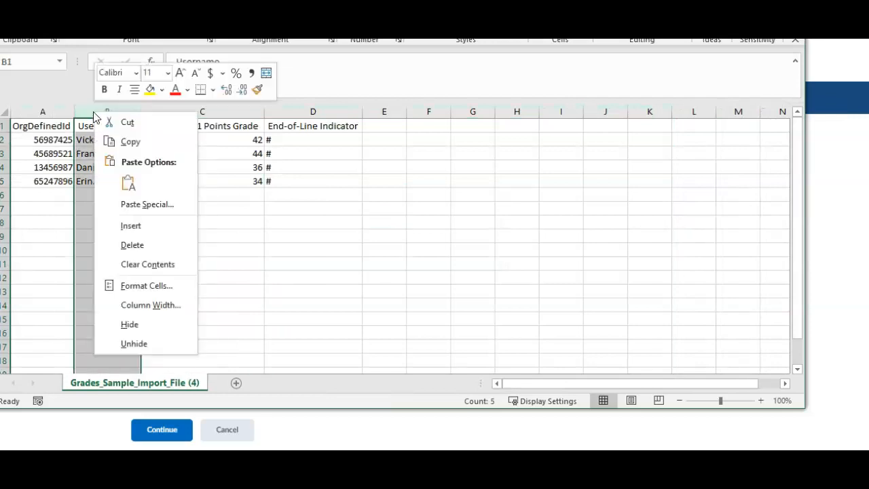
{"action": "left_click", "coordinate": [133, 244]}
{"action": "left_click", "coordinate": [118, 243]}
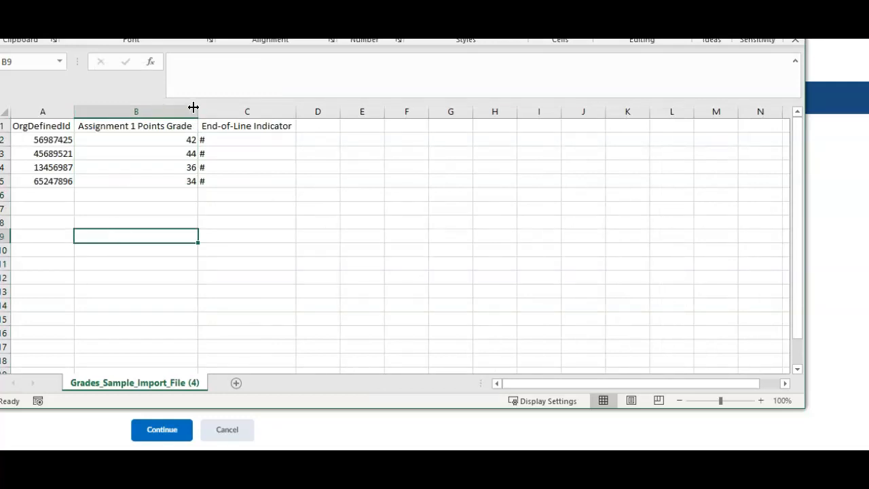
Step: Insert a column before End-of-Line Indicator and give it the header "Assignment 2 Points Grade"
{"action": "left_click", "coordinate": [222, 111]}
{"action": "right_click", "coordinate": [222, 113]}
{"action": "left_click", "coordinate": [258, 229]}
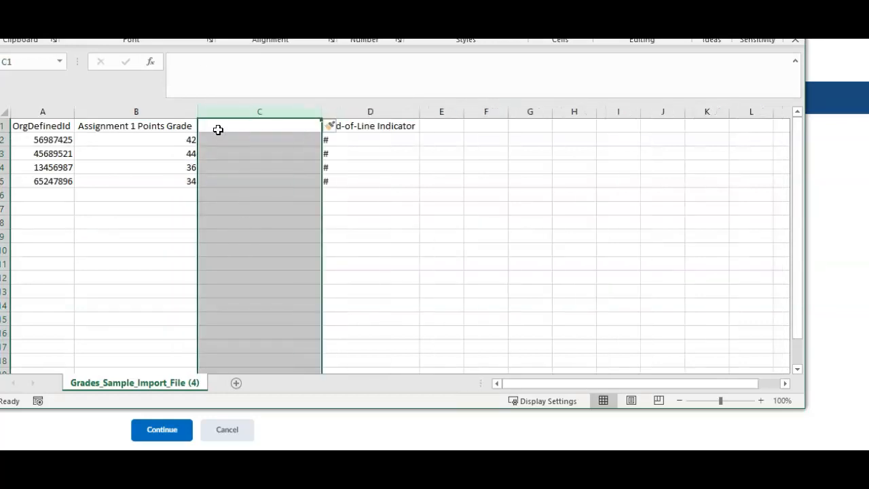
{"action": "left_click", "coordinate": [218, 128]}
{"action": "type", "text": "Assignme"}
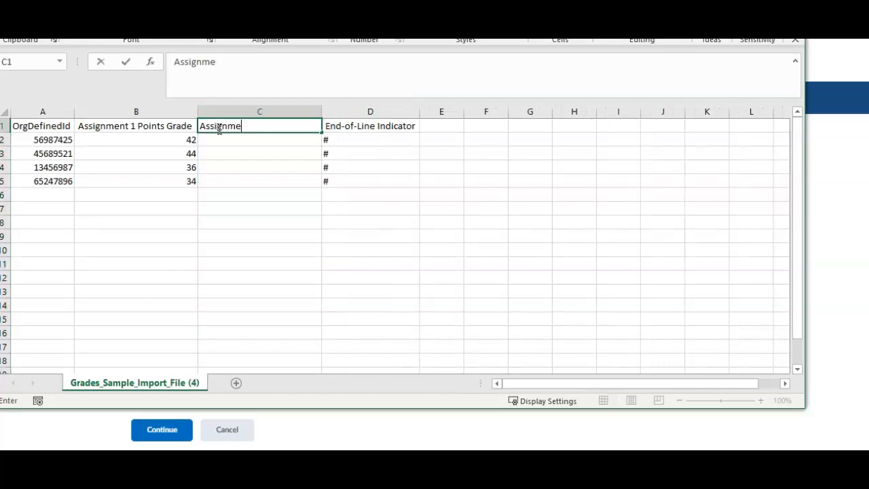
{"action": "type", "text": "tn 2nt 2 Points Grade"}
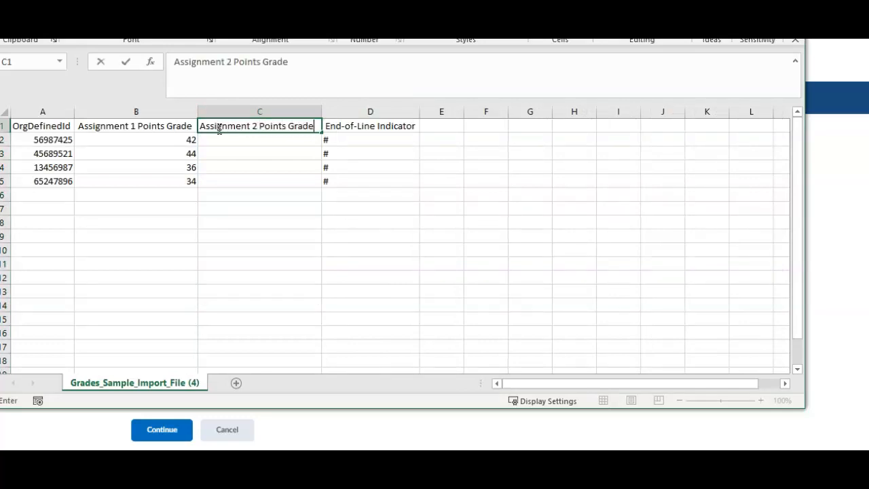
{"action": "key", "text": "Return"}
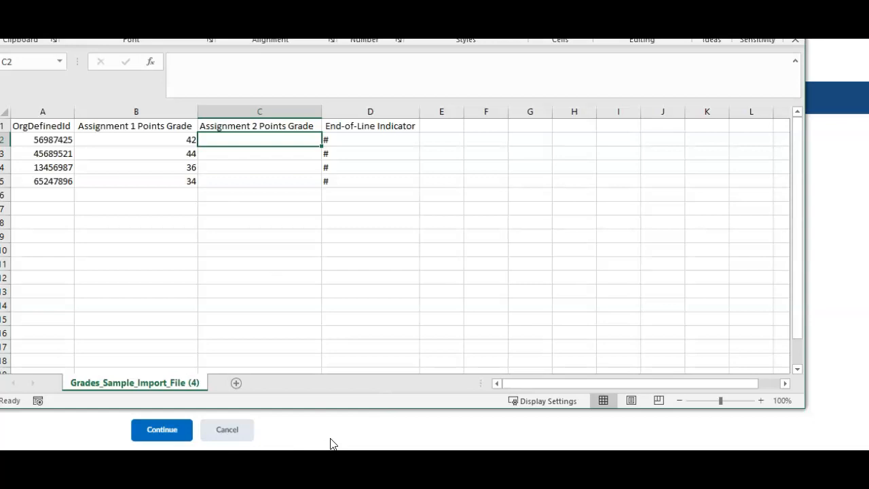
Step: Return from the spreadsheet to the class gradebook, cancel the grade import and open the grade export page
{"action": "left_click_drag", "start_coordinate": [57, 126], "coordinate": [56, 183]}
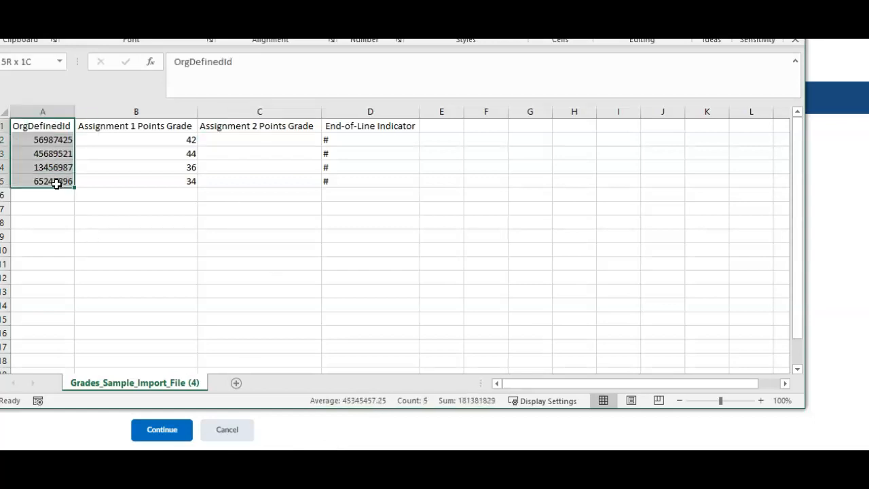
{"action": "left_click", "coordinate": [367, 436]}
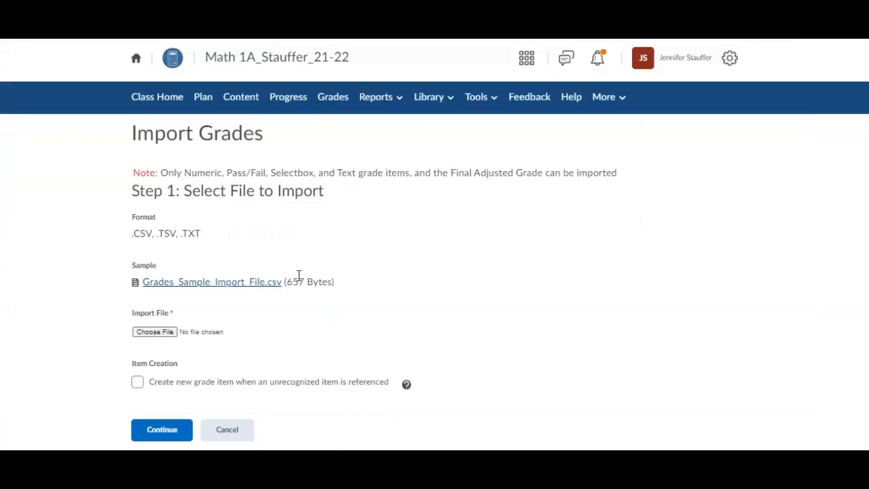
{"action": "left_click", "coordinate": [228, 431]}
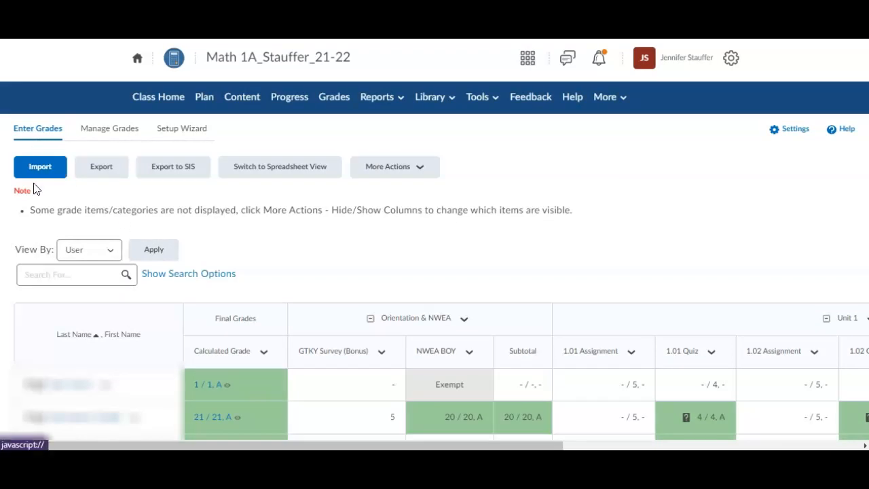
{"action": "left_click", "coordinate": [101, 178]}
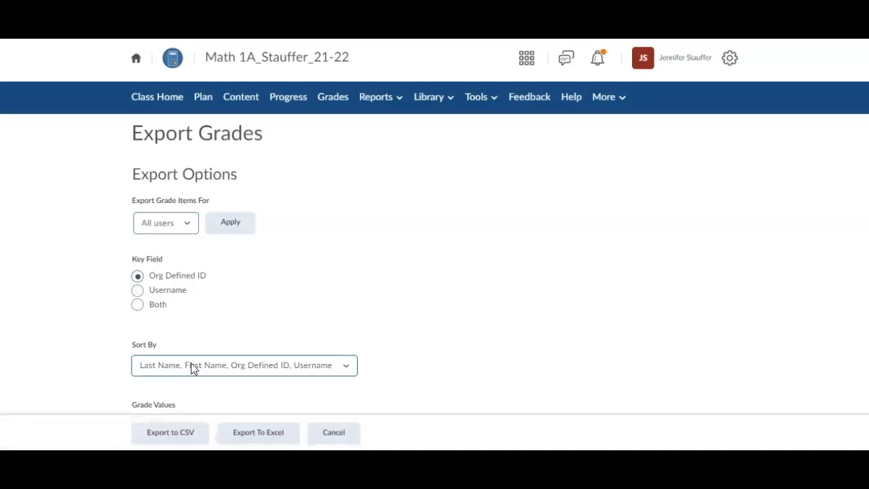
Step: Export the class list to Excel by Org Defined ID with no grade items selected, and open the downloaded workbook
{"action": "scroll", "coordinate": [373, 235], "scroll_direction": "down", "scroll_amount": 3}
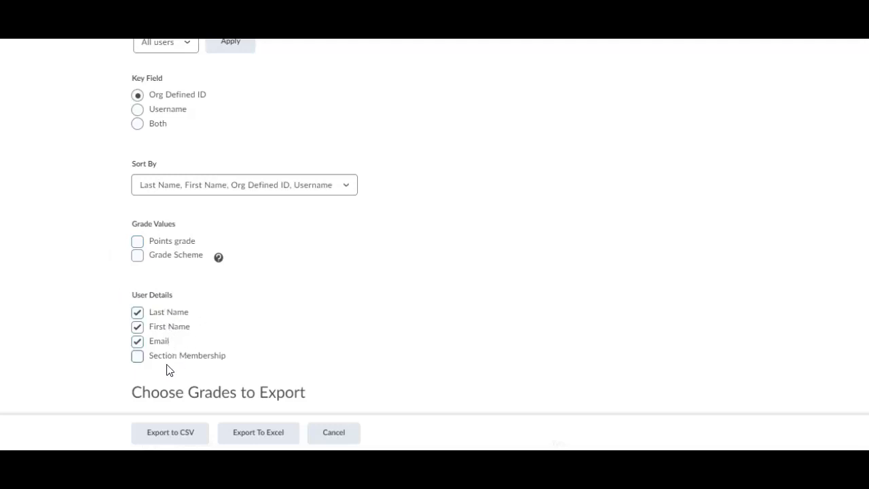
{"action": "scroll", "coordinate": [351, 287], "scroll_direction": "down", "scroll_amount": 1}
{"action": "scroll", "coordinate": [351, 287], "scroll_direction": "down", "scroll_amount": 6}
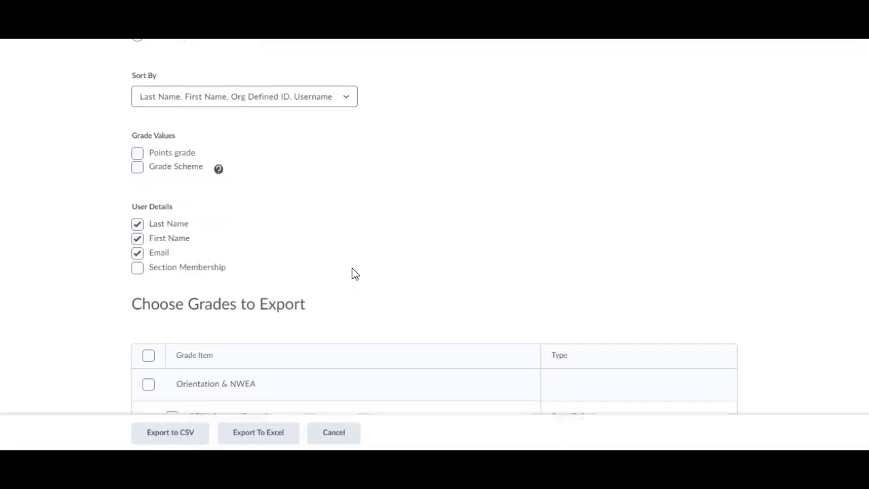
{"action": "scroll", "coordinate": [351, 274], "scroll_direction": "up", "scroll_amount": 4}
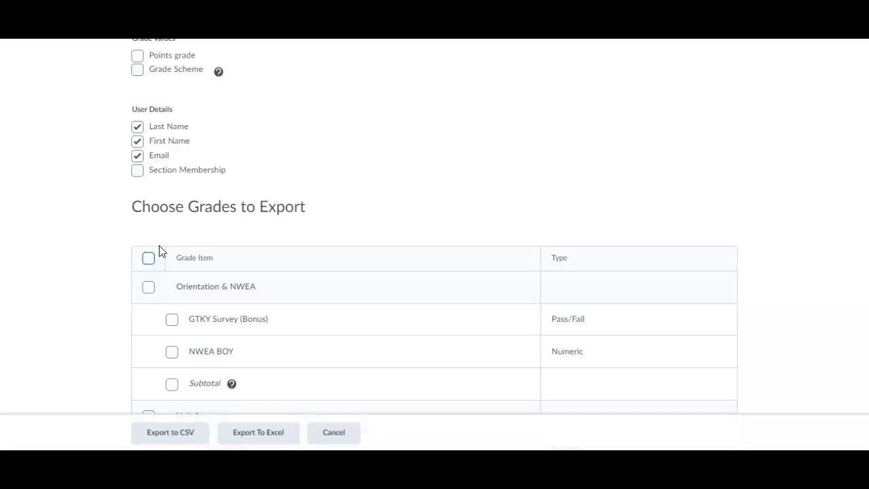
{"action": "scroll", "coordinate": [235, 238], "scroll_direction": "down", "scroll_amount": 4}
{"action": "scroll", "coordinate": [234, 237], "scroll_direction": "down", "scroll_amount": 10}
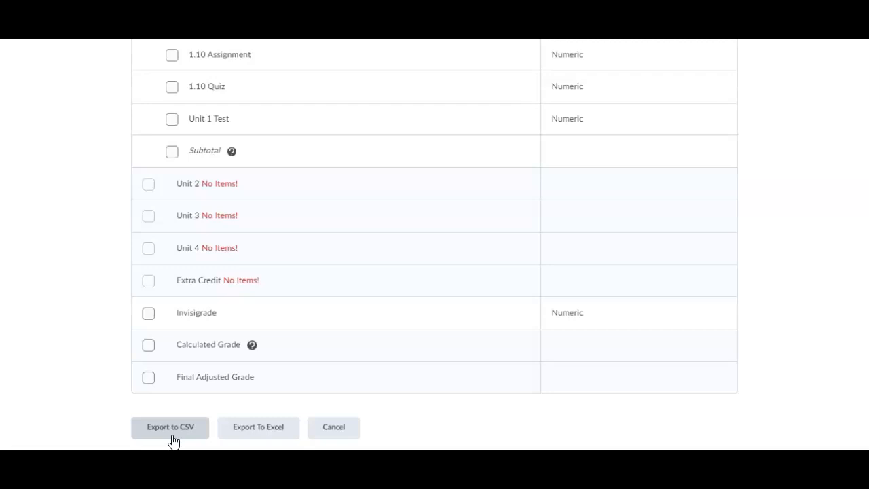
{"action": "left_click", "coordinate": [231, 432]}
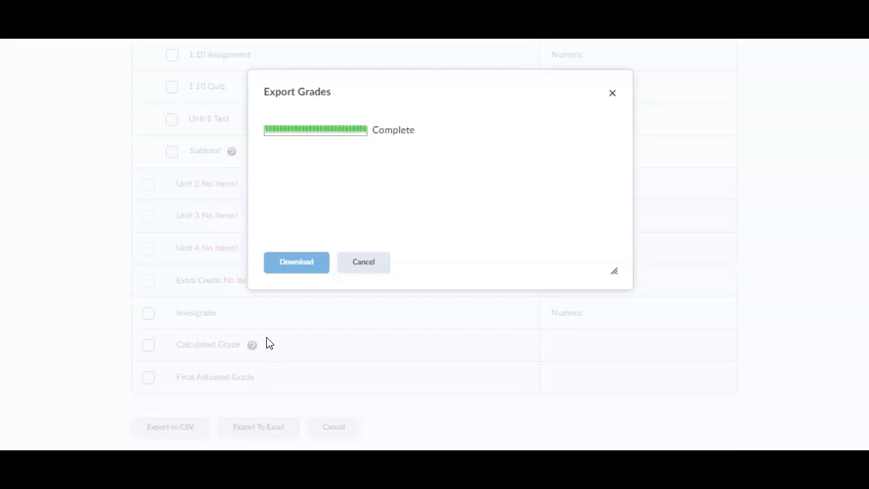
{"action": "left_click", "coordinate": [293, 269]}
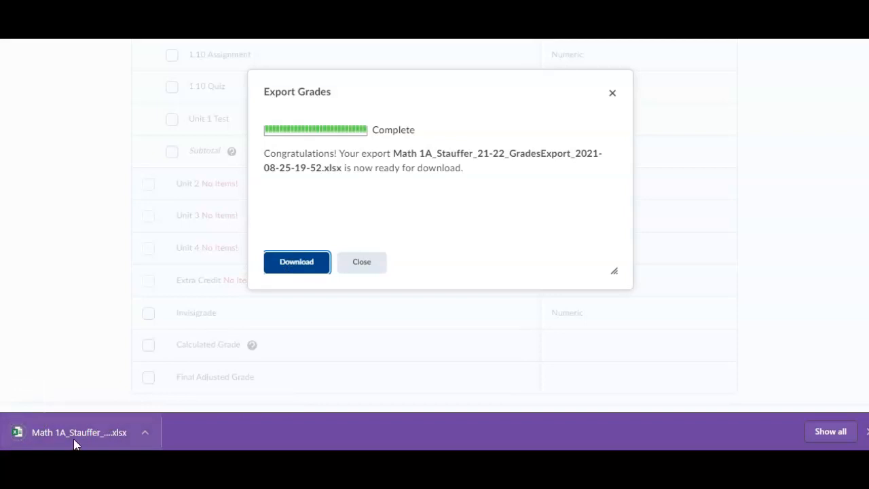
{"action": "left_click", "coordinate": [74, 439]}
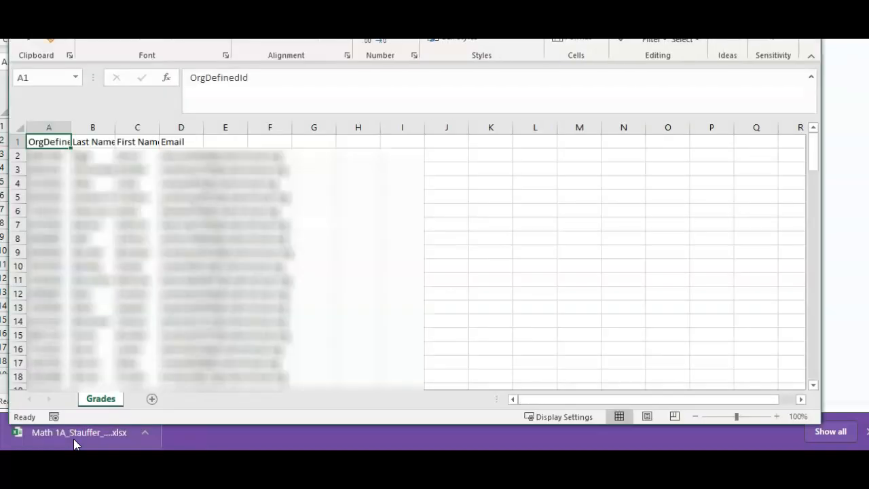
Step: Fit columns A through D to their contents and select the first student's OrgDefinedId cell, A2
{"action": "left_click_drag", "start_coordinate": [55, 125], "coordinate": [203, 130]}
{"action": "double_click", "coordinate": [203, 129]}
{"action": "left_click", "coordinate": [174, 194]}
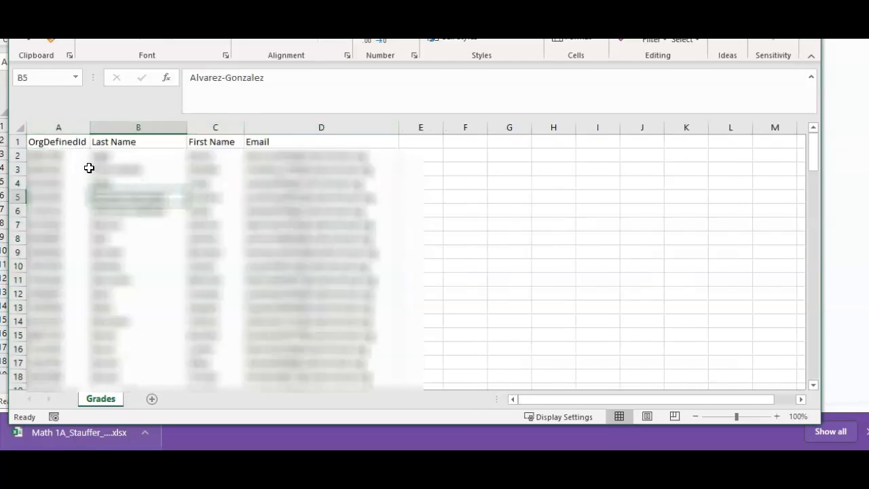
{"action": "left_click", "coordinate": [66, 148]}
{"action": "left_click_drag", "start_coordinate": [66, 150], "coordinate": [64, 154]}
{"action": "left_click", "coordinate": [55, 143]}
{"action": "left_click", "coordinate": [55, 153]}
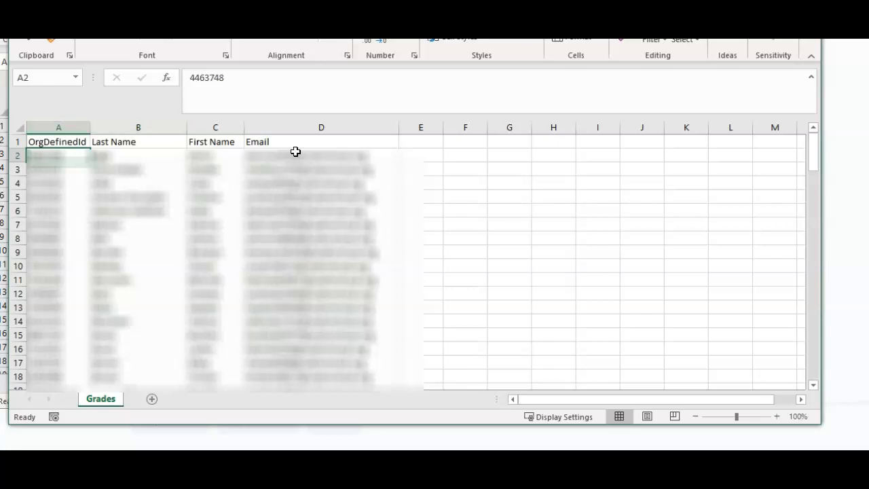
Step: Add the header "Assignment 1" in cell E1, beside the Email column
{"action": "left_click", "coordinate": [405, 142]}
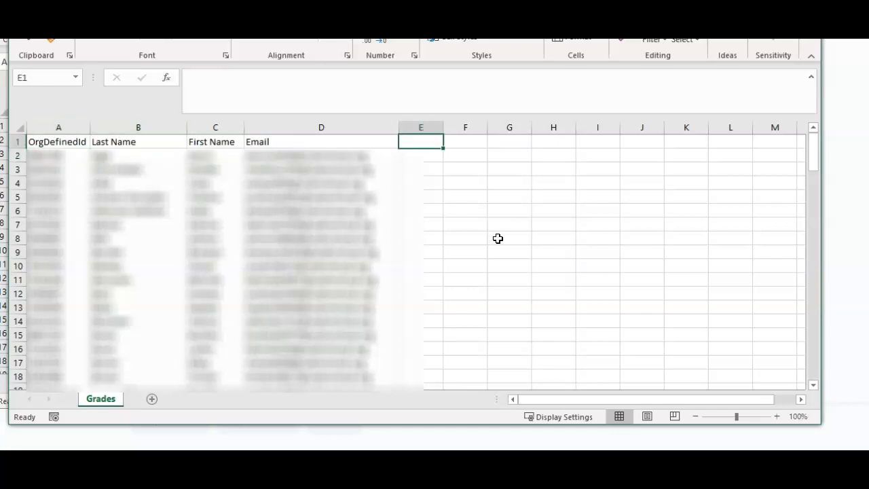
{"action": "type", "text": "Ass"}
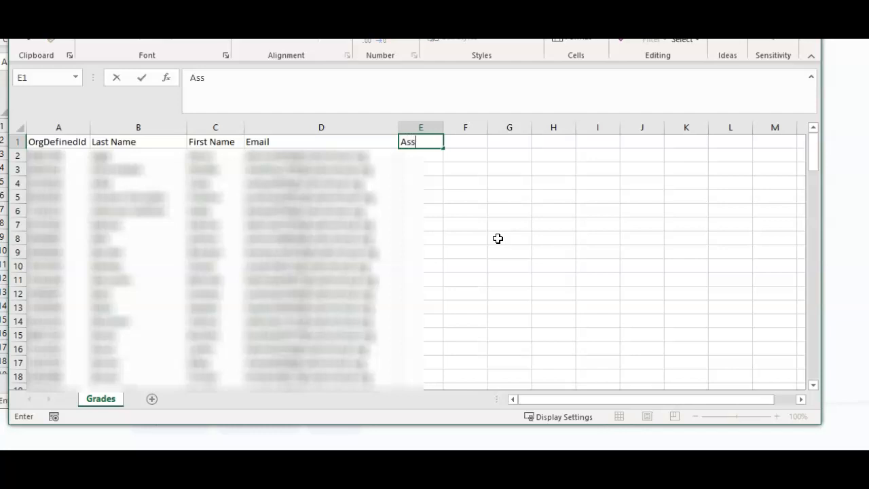
{"action": "type", "text": "ignment 1"}
{"action": "key", "text": "Return"}
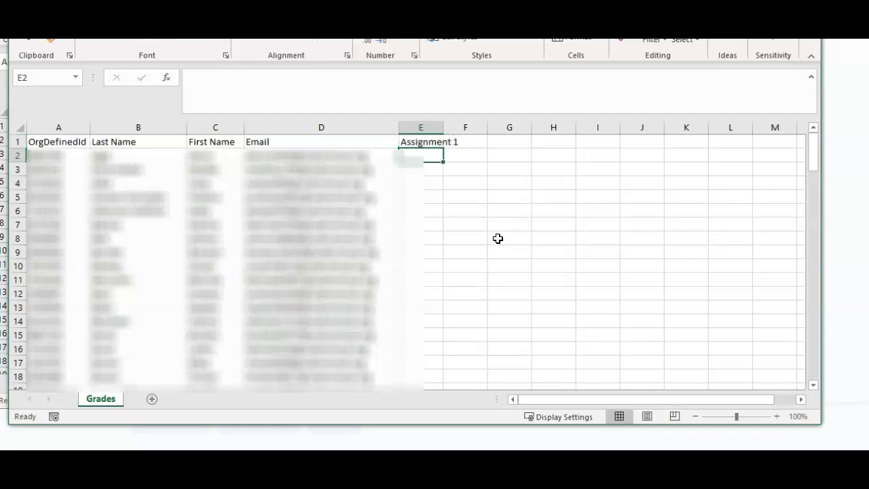
Step: Enter the scores 45, 44, 43, 35, 0 and 50 for the first six students in cells E2 to E7
{"action": "type", "text": "45"}
{"action": "key", "text": "Return"}
{"action": "type", "text": "44"}
{"action": "key", "text": "Return"}
{"action": "type", "text": "43"}
{"action": "key", "text": "Return"}
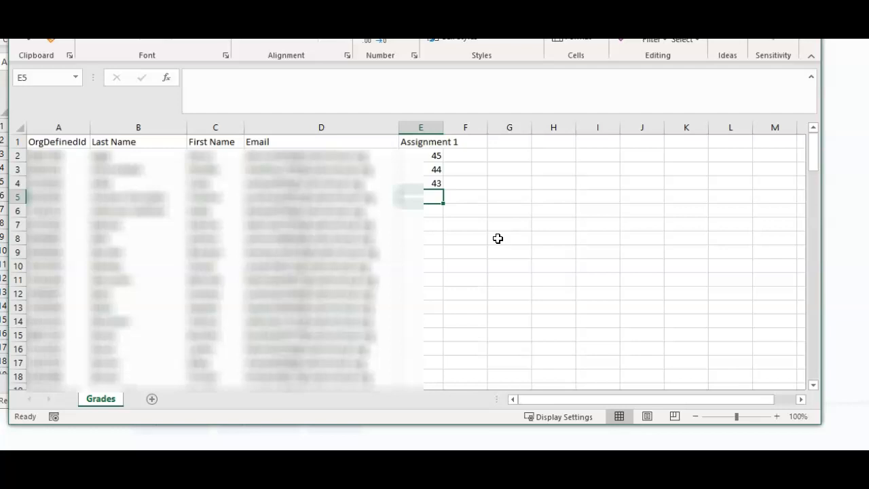
{"action": "type", "text": "35"}
{"action": "key", "text": "Return"}
{"action": "type", "text": "0"}
{"action": "key", "text": "Return"}
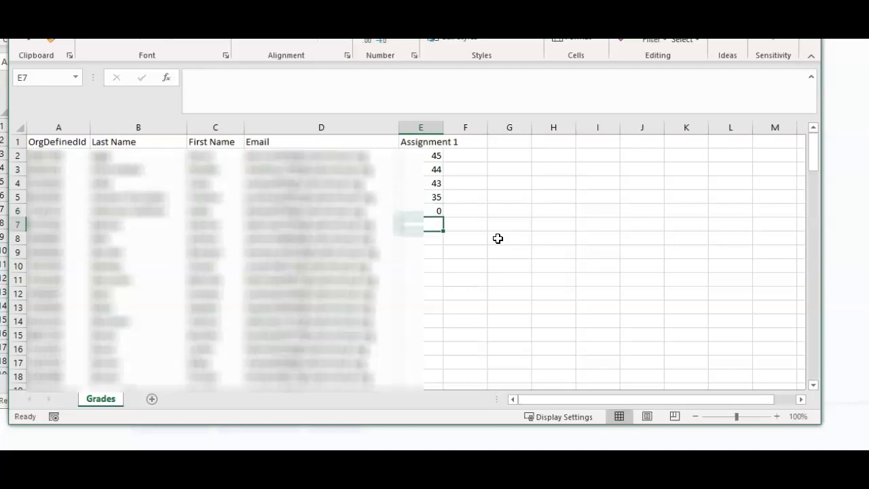
{"action": "type", "text": "50"}
{"action": "key", "text": "Return"}
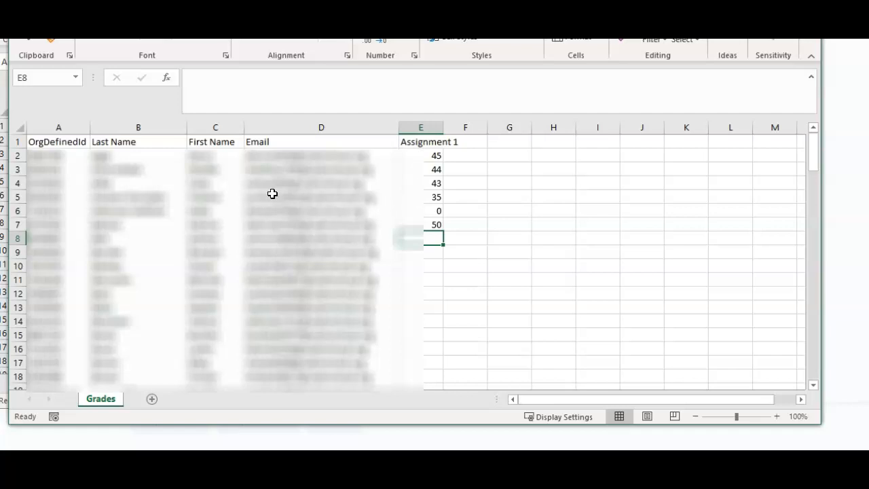
Step: Delete the Last Name, First Name and Email columns from the Grades sheet
{"action": "left_click", "coordinate": [135, 127]}
{"action": "left_click_drag", "start_coordinate": [135, 126], "coordinate": [283, 120]}
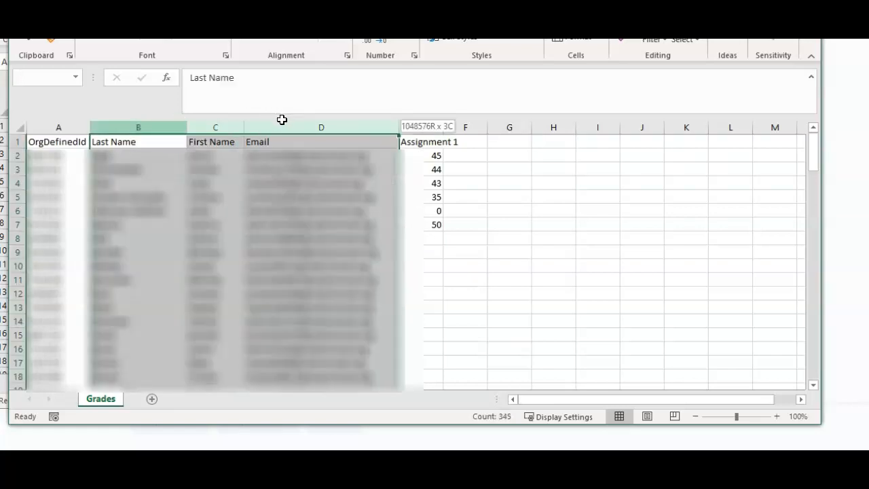
{"action": "left_click_drag", "start_coordinate": [282, 120], "coordinate": [282, 120]}
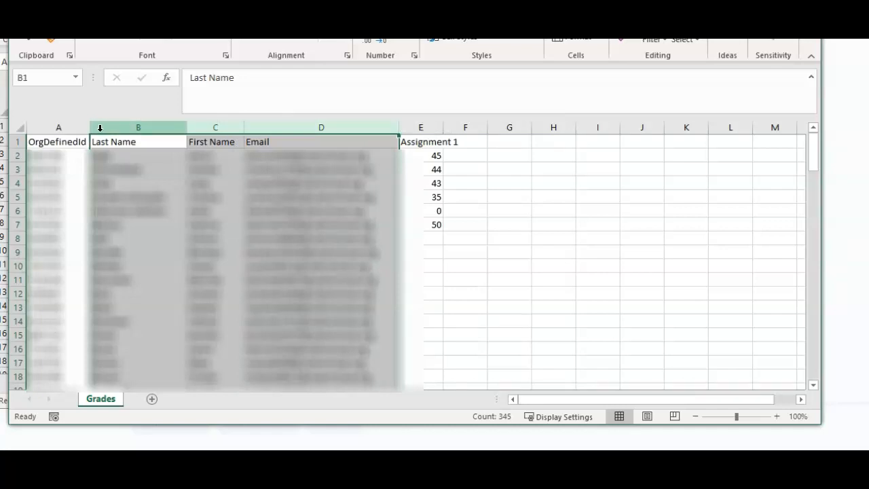
{"action": "left_click_drag", "start_coordinate": [102, 127], "coordinate": [266, 116]}
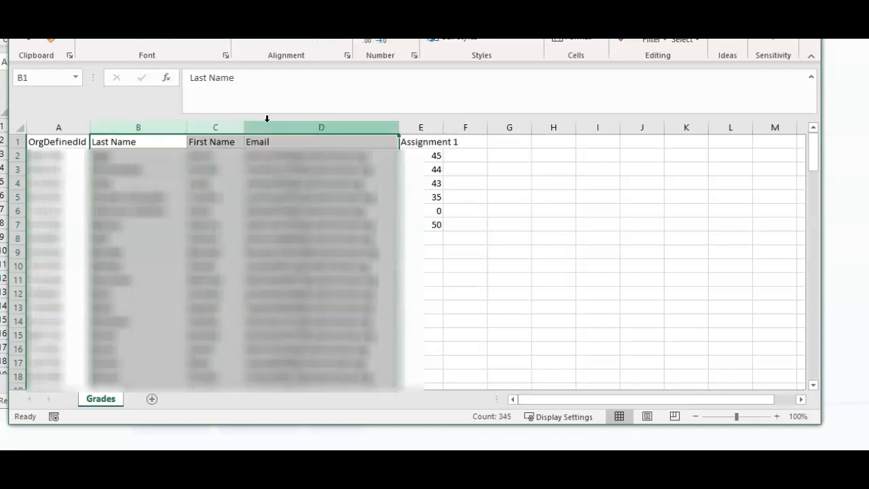
{"action": "right_click", "coordinate": [269, 123]}
{"action": "left_click", "coordinate": [308, 256]}
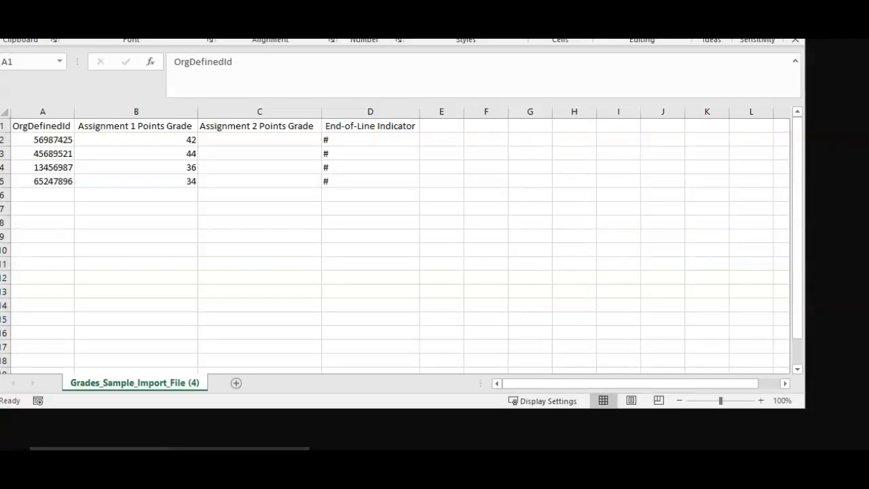
Step: Copy the End-of-Line Indicator header and its # cells from the sample sheet to C1 of the Grades sheet, and fit columns B and C
{"action": "left_click", "coordinate": [102, 468]}
{"action": "left_click_drag", "start_coordinate": [343, 126], "coordinate": [346, 183]}
{"action": "key", "text": "ctrl+c"}
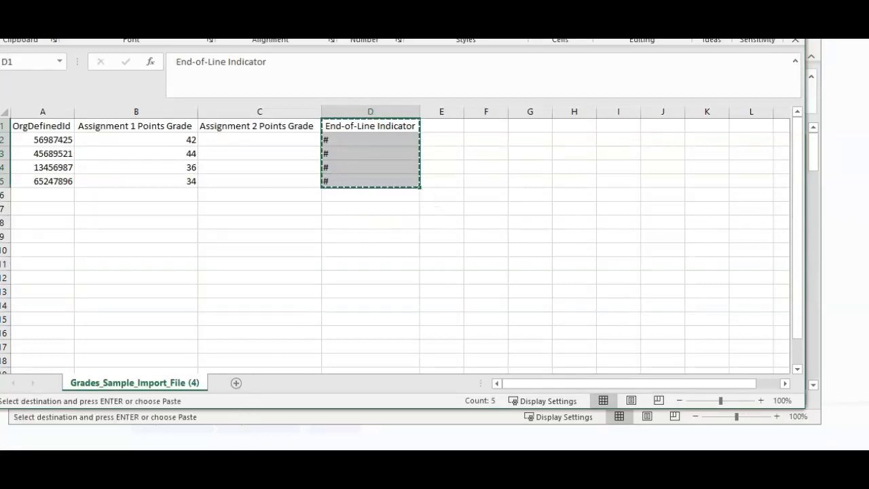
{"action": "left_click", "coordinate": [170, 483]}
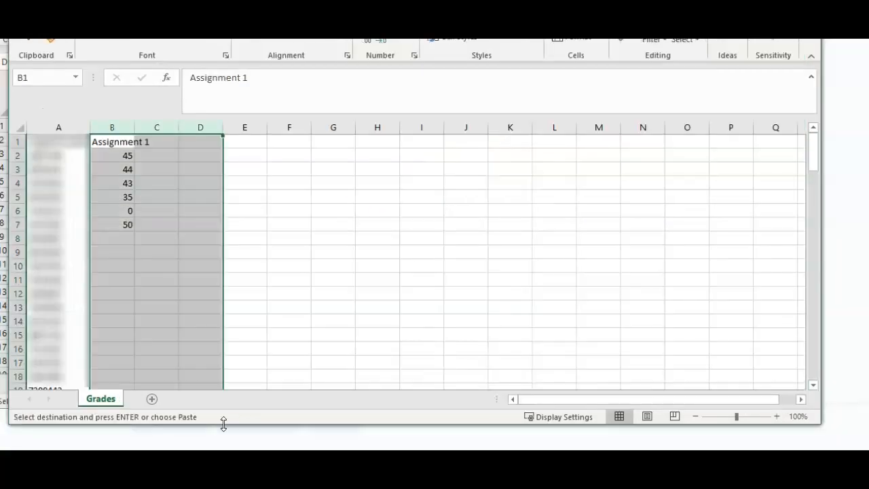
{"action": "left_click", "coordinate": [223, 423]}
{"action": "left_click", "coordinate": [159, 144]}
{"action": "key", "text": "ctrl+v"}
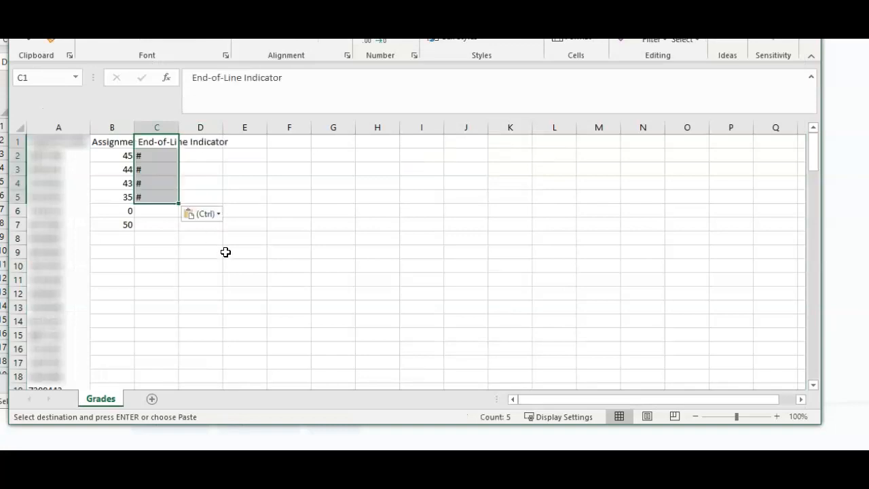
{"action": "double_click", "coordinate": [179, 127]}
{"action": "double_click", "coordinate": [132, 132]}
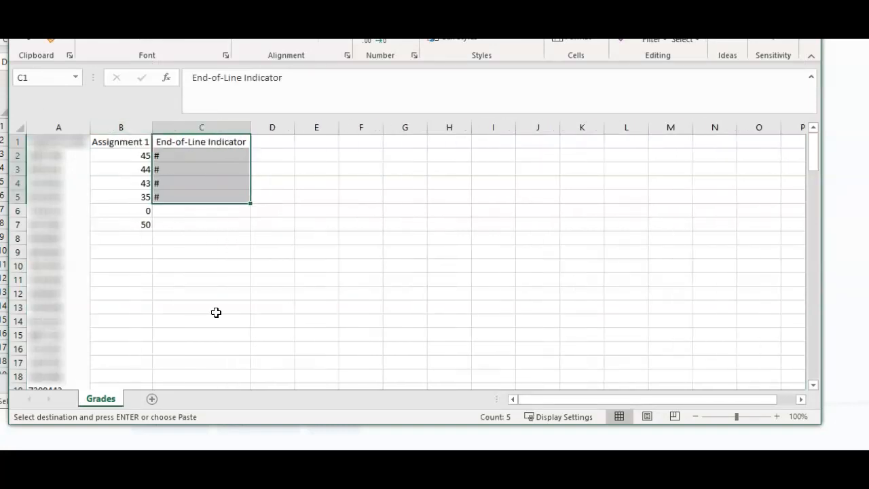
Step: Copy the # end-of-line indicator into cells C6 and C7 of the Grades sheet
{"action": "left_click", "coordinate": [211, 293]}
{"action": "left_click", "coordinate": [183, 203]}
{"action": "key", "text": "ctrl+c"}
{"action": "left_click_drag", "start_coordinate": [181, 213], "coordinate": [181, 224]}
{"action": "key", "text": "ctrl+v"}
{"action": "left_click", "coordinate": [193, 269]}
{"action": "left_click", "coordinate": [176, 229]}
{"action": "key", "text": "Escape"}
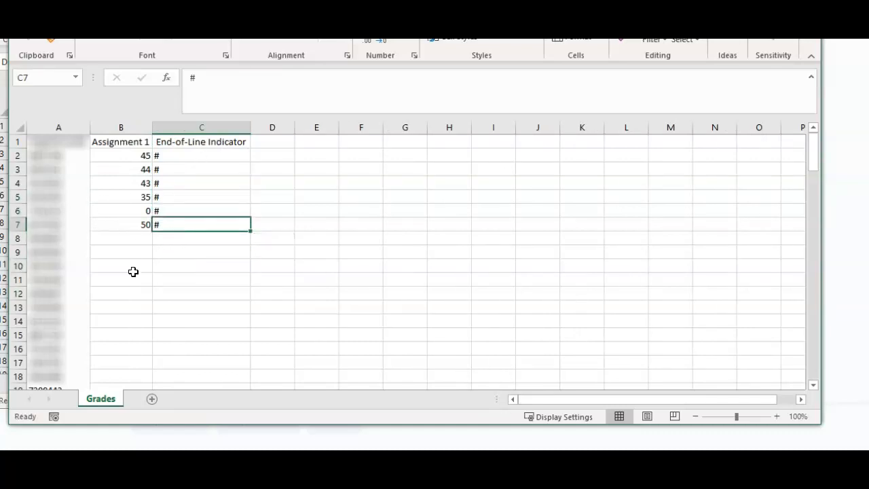
{"action": "left_click", "coordinate": [171, 159]}
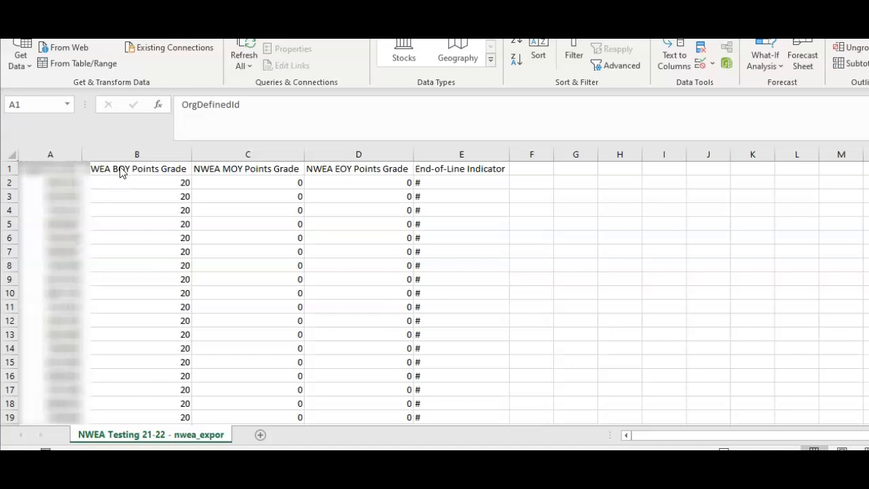
Step: Examine the NWEA Testing 21-22 sheet's points grade headers and check the End-of-Line Indicator column down through its rows
{"action": "left_click", "coordinate": [299, 171]}
{"action": "left_click", "coordinate": [360, 169]}
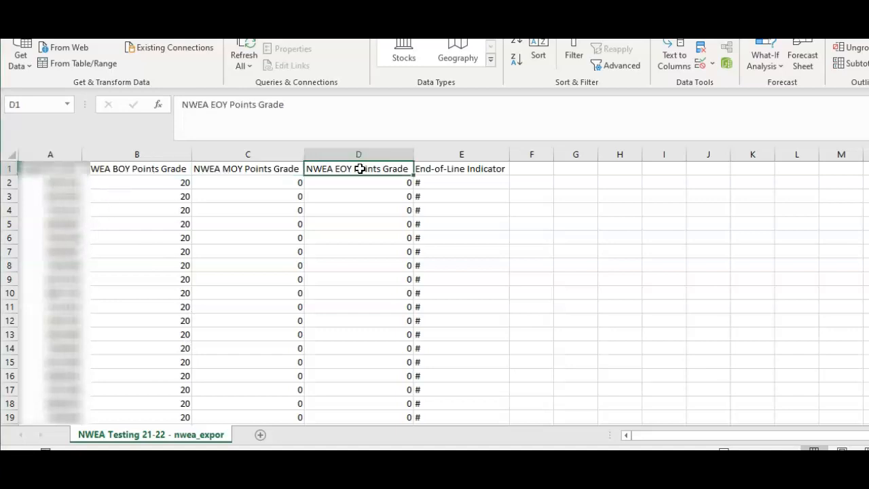
{"action": "left_click_drag", "start_coordinate": [461, 171], "coordinate": [477, 378]}
{"action": "scroll", "coordinate": [477, 378], "scroll_direction": "down", "scroll_amount": 20}
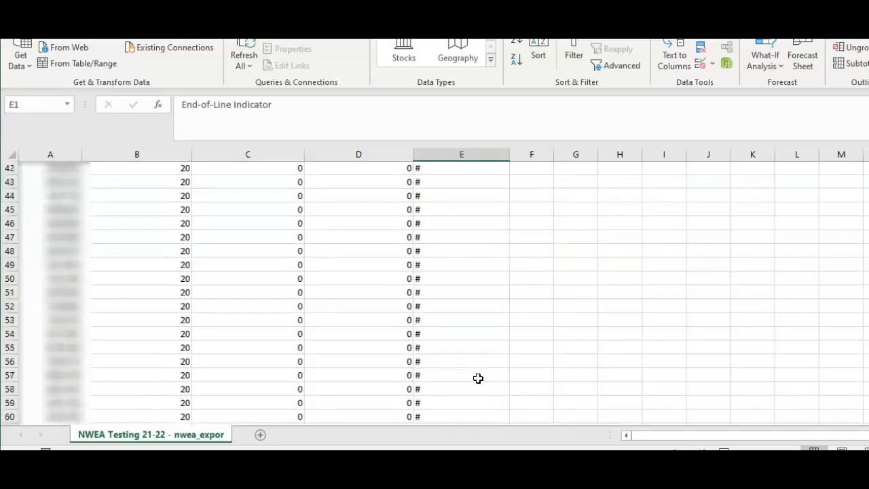
{"action": "left_click_drag", "start_coordinate": [454, 226], "coordinate": [428, 222]}
{"action": "scroll", "coordinate": [440, 333], "scroll_direction": "up", "scroll_amount": 20}
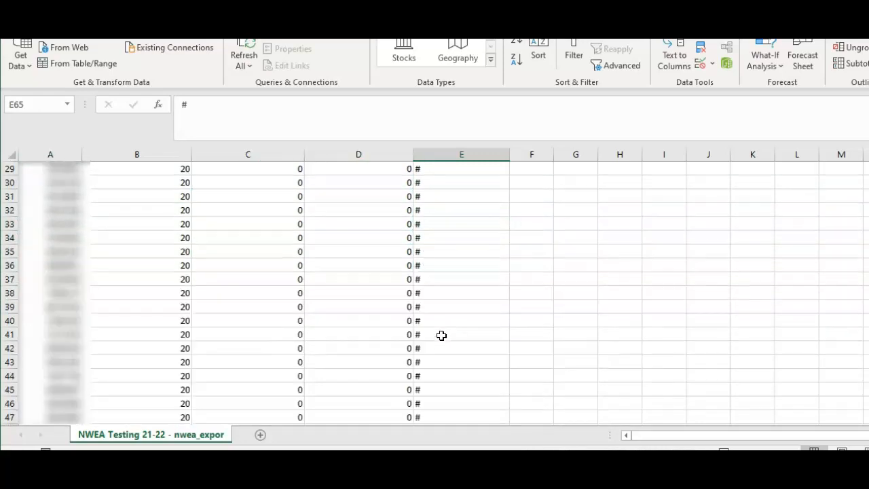
{"action": "scroll", "coordinate": [440, 332], "scroll_direction": "up", "scroll_amount": 1}
{"action": "left_click", "coordinate": [52, 169]}
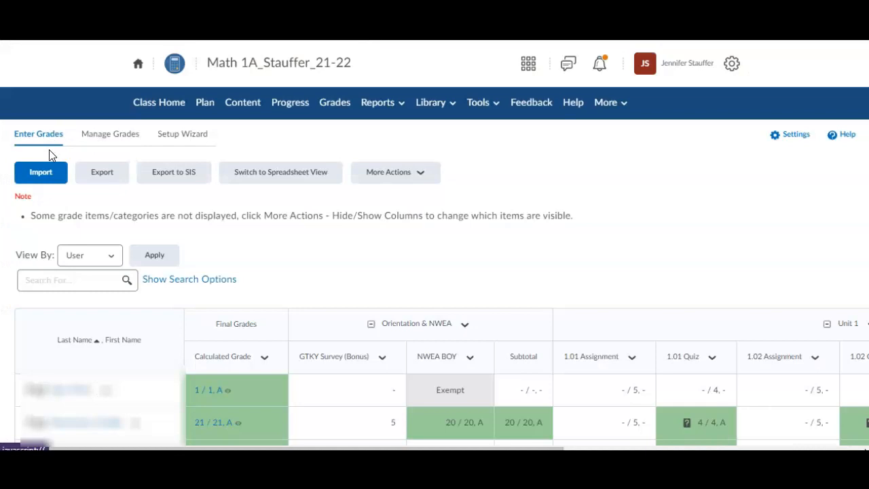
Step: Start a grade import in the class gebook and choose the newest NWEA Testing 21-22 CSV in Downloads as the import file
{"action": "left_click", "coordinate": [46, 180]}
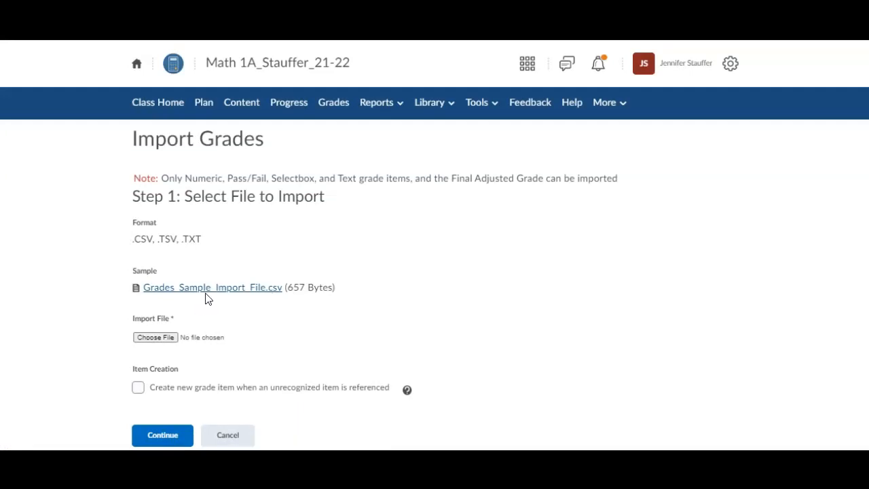
{"action": "left_click", "coordinate": [156, 338]}
{"action": "left_click", "coordinate": [156, 337]}
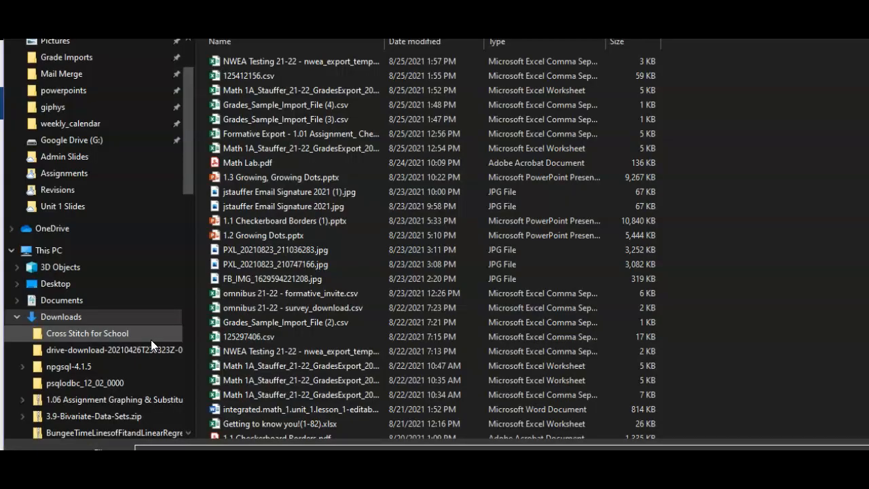
{"action": "double_click", "coordinate": [268, 62]}
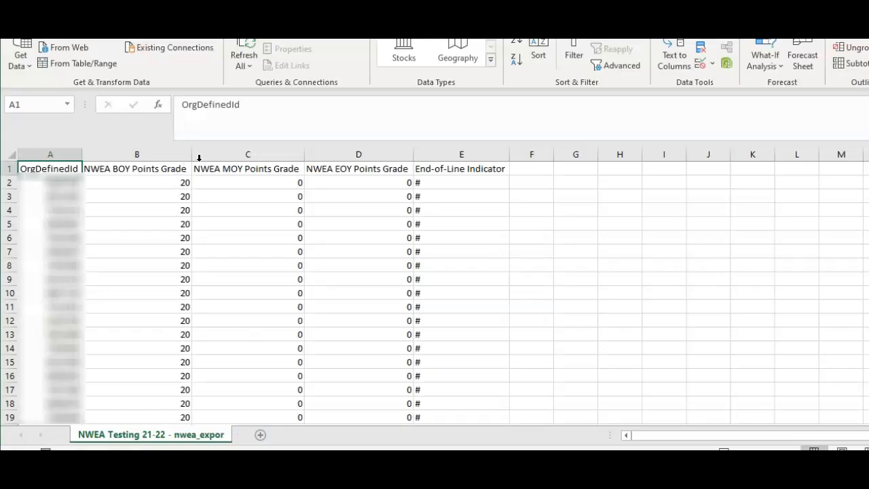
Step: Review the NWEA MOY and EOY headers in the spreadsheet, and continue the import without creating new grade items
{"action": "left_click", "coordinate": [217, 169]}
{"action": "left_click", "coordinate": [347, 174]}
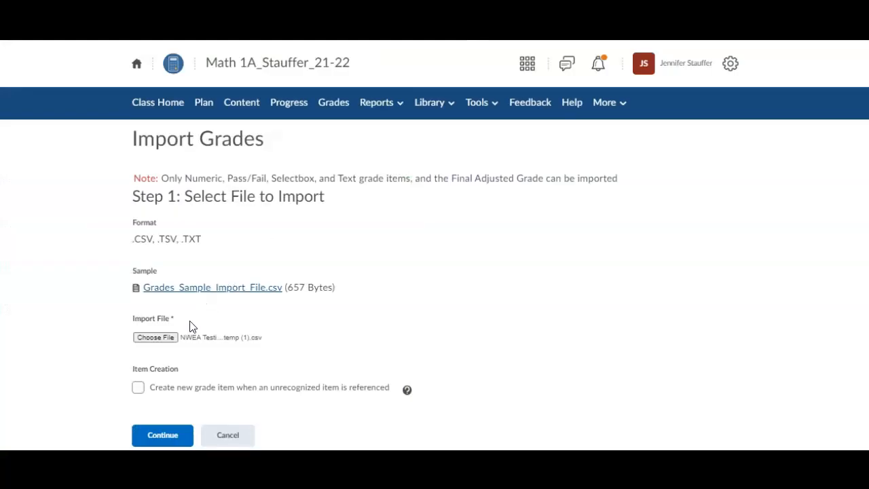
{"action": "left_click", "coordinate": [163, 437]}
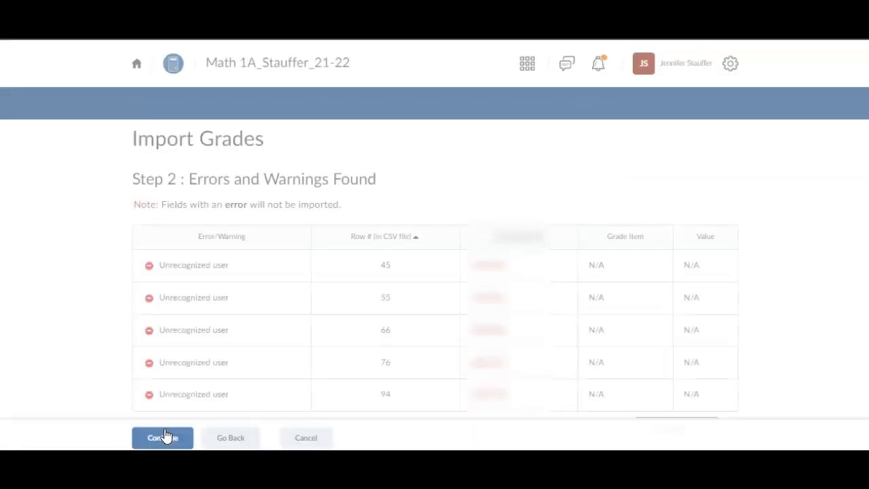
{"action": "scroll", "coordinate": [334, 284], "scroll_direction": "down", "scroll_amount": 1}
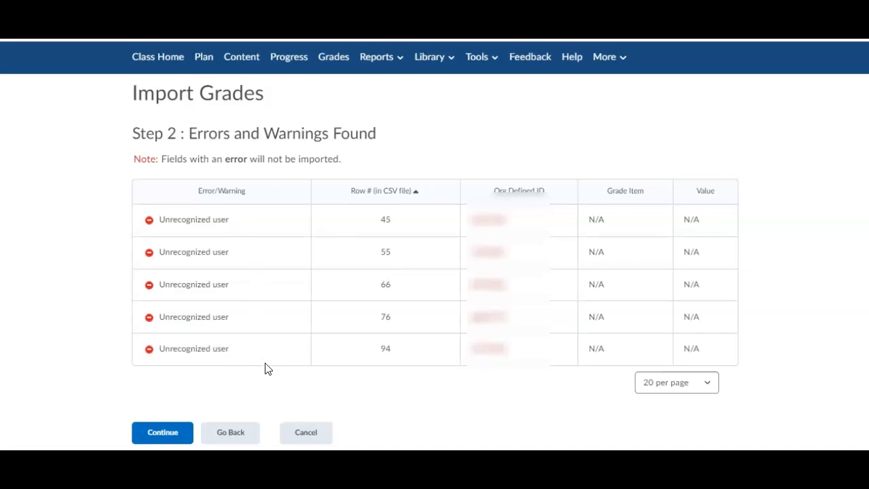
Step: Check the Org Defined IDs of the unrecognized users in the import errors list and continue to the import preview
{"action": "left_click_drag", "start_coordinate": [510, 222], "coordinate": [477, 220]}
{"action": "left_click_drag", "start_coordinate": [509, 249], "coordinate": [468, 250]}
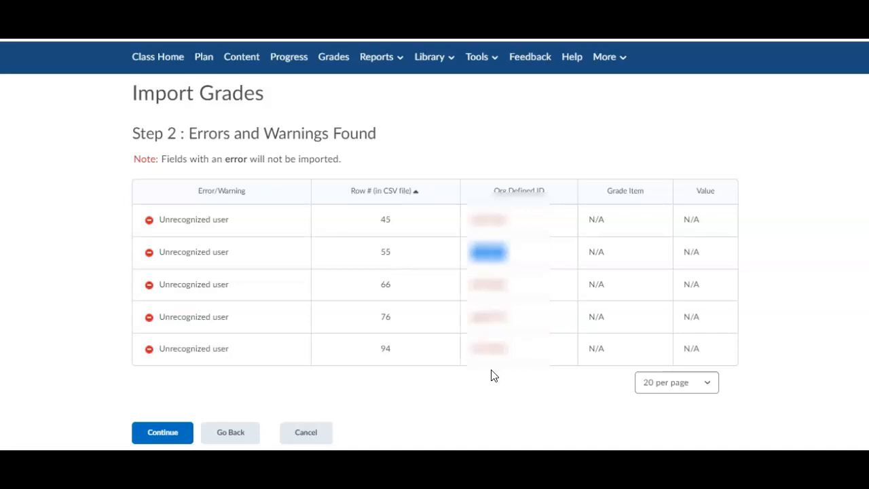
{"action": "left_click", "coordinate": [150, 441]}
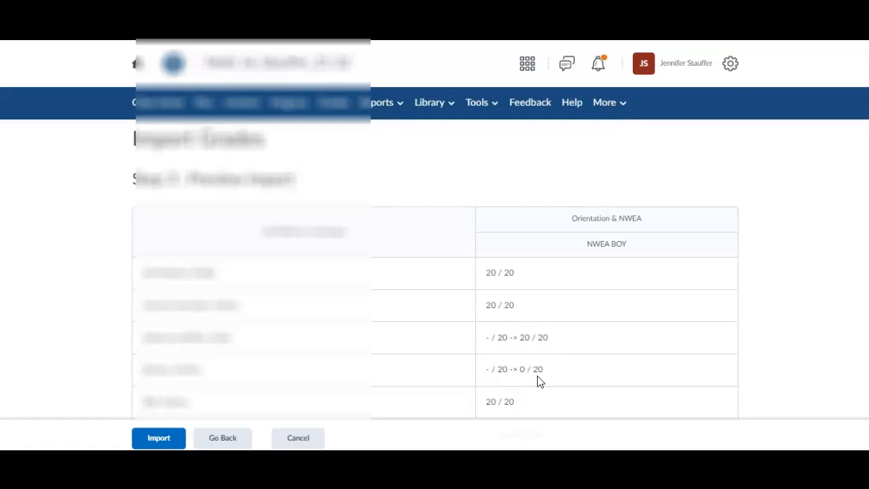
Step: Review the previewed NWEA BOY grade changes for all students down to the end of the list and import the grades
{"action": "scroll", "coordinate": [547, 359], "scroll_direction": "down", "scroll_amount": 3}
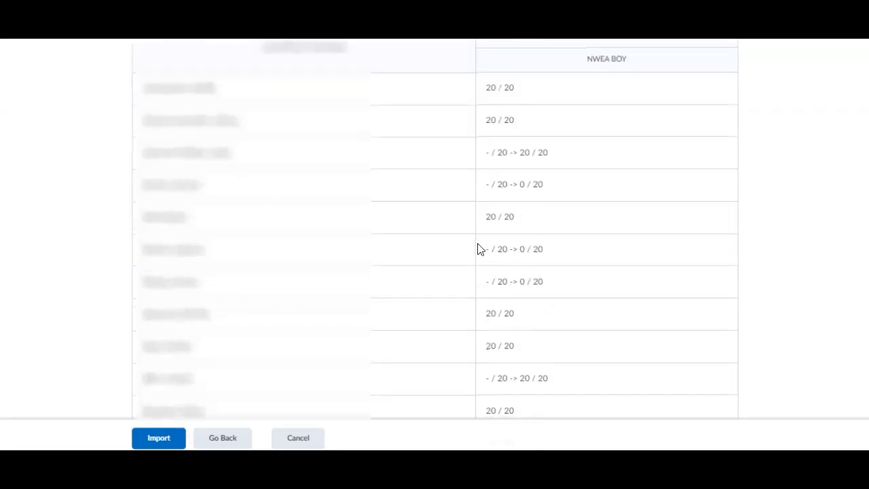
{"action": "scroll", "coordinate": [662, 315], "scroll_direction": "down", "scroll_amount": 3}
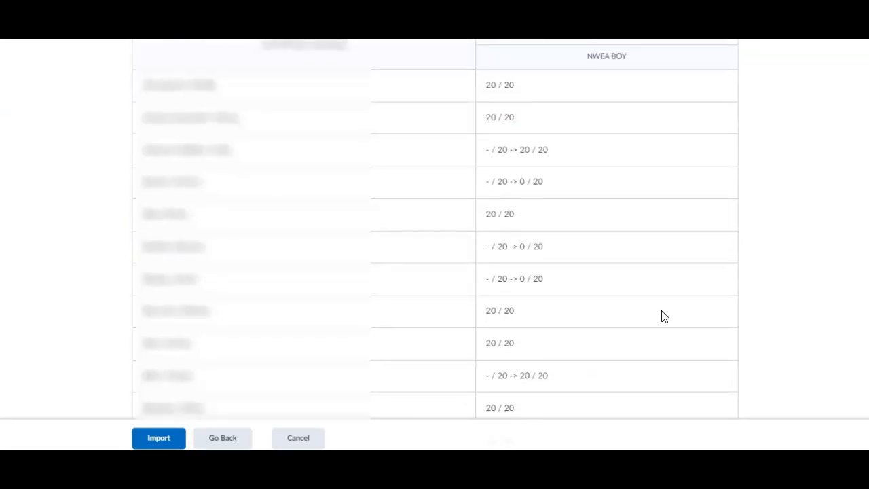
{"action": "scroll", "coordinate": [531, 345], "scroll_direction": "down", "scroll_amount": 3}
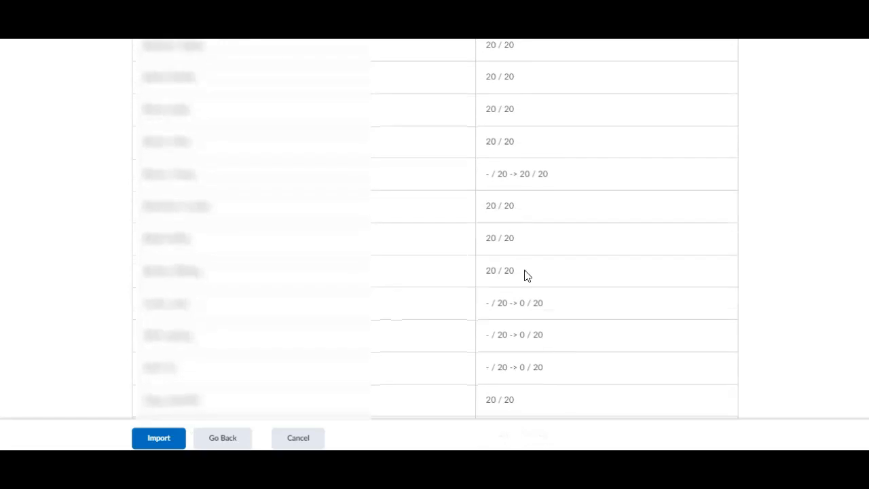
{"action": "scroll", "coordinate": [574, 276], "scroll_direction": "down", "scroll_amount": 3}
{"action": "scroll", "coordinate": [574, 277], "scroll_direction": "down", "scroll_amount": 9}
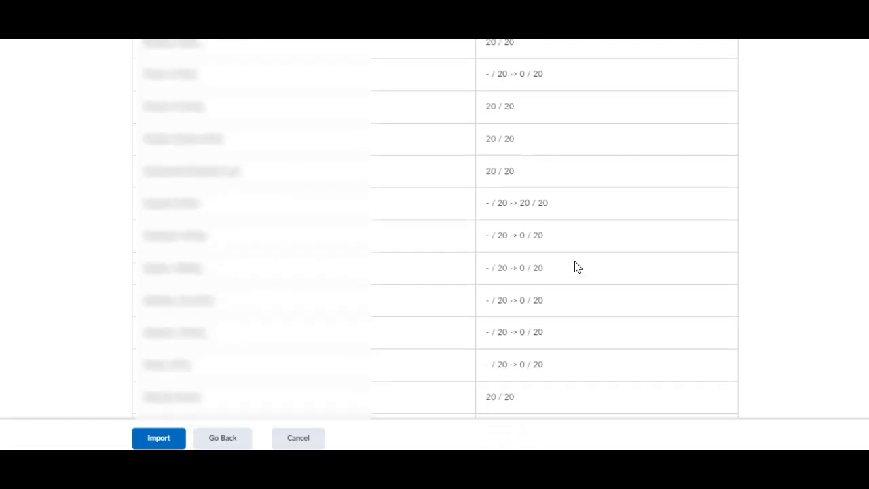
{"action": "scroll", "coordinate": [574, 266], "scroll_direction": "down", "scroll_amount": 10}
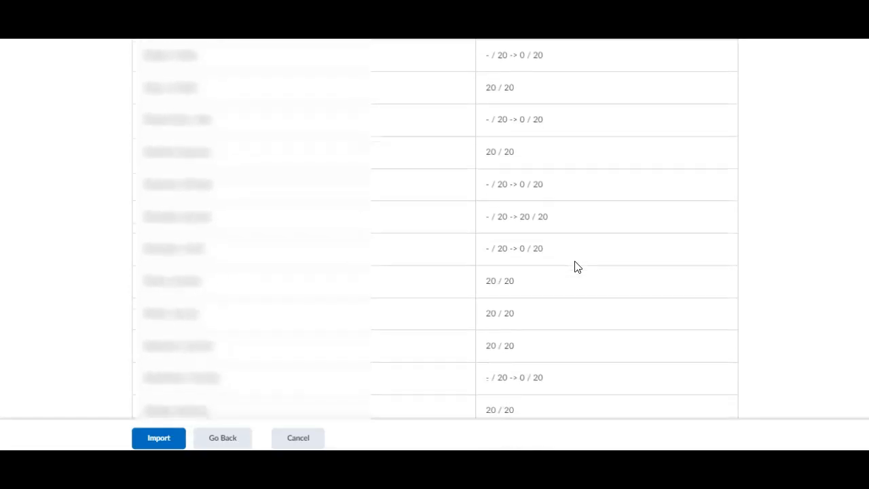
{"action": "scroll", "coordinate": [574, 266], "scroll_direction": "down", "scroll_amount": 8}
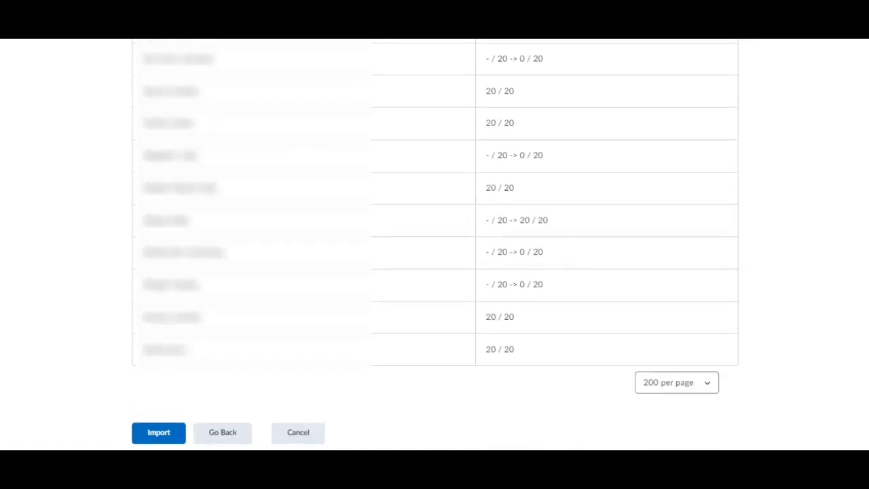
{"action": "left_click", "coordinate": [159, 433]}
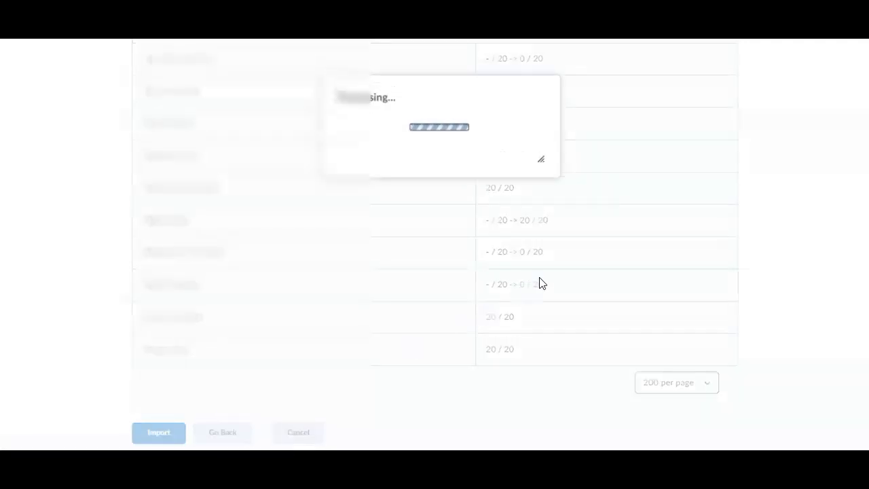